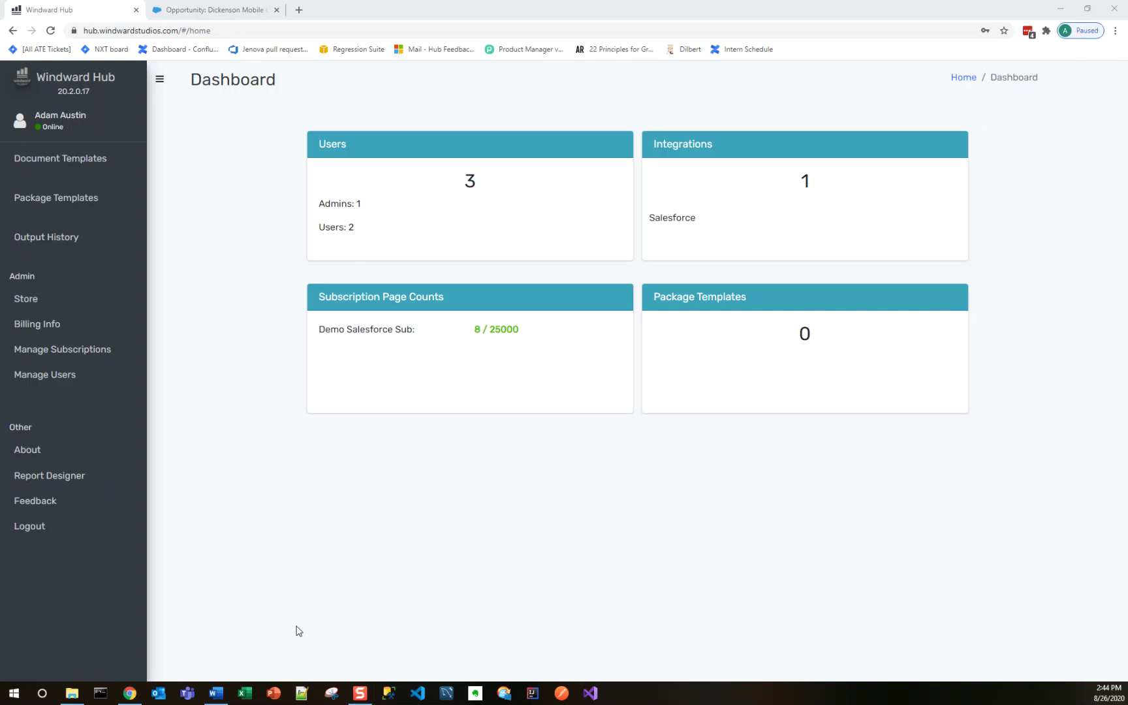
- Close Windward Invoice.docx in Word, then upload and publish it to the Hub as a document template with the Opportunity integration context
{"action": "key", "text": "alt+Tab"}
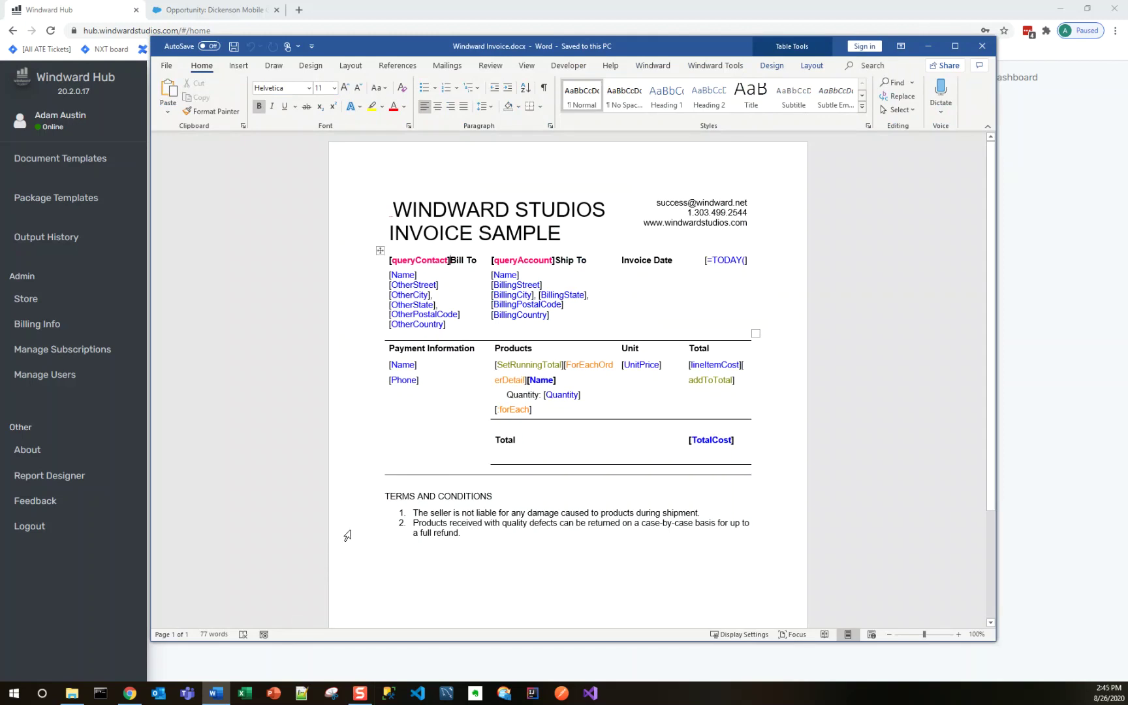
{"action": "left_click", "coordinate": [982, 45]}
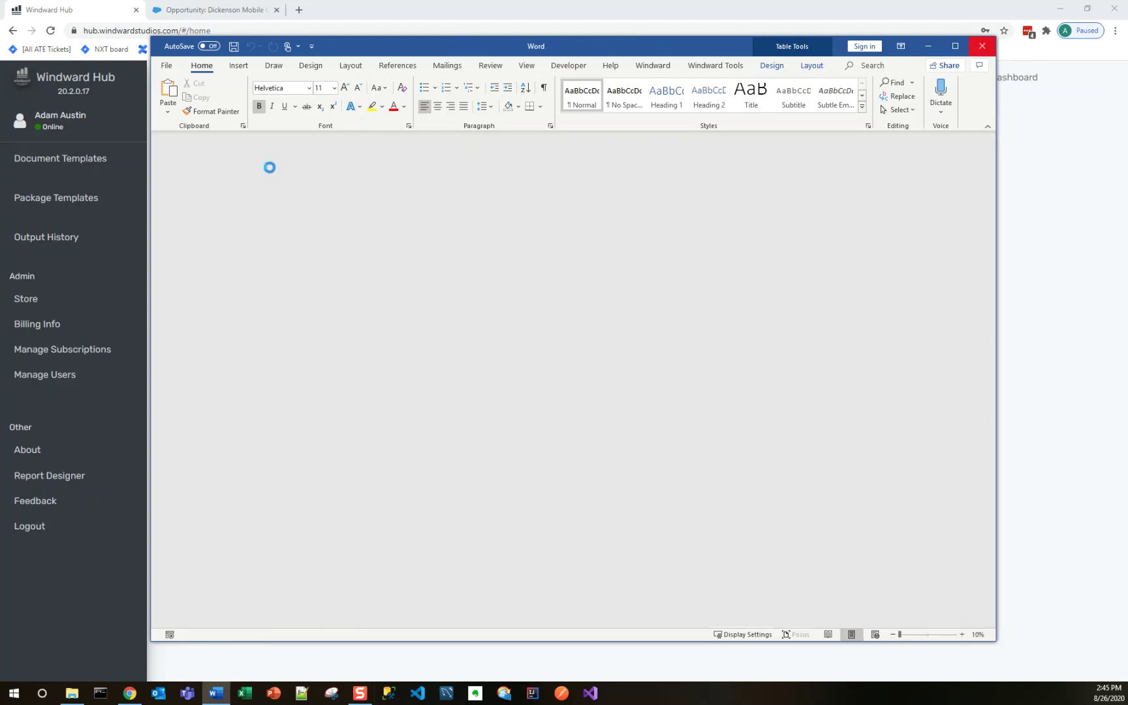
{"action": "left_click", "coordinate": [112, 158]}
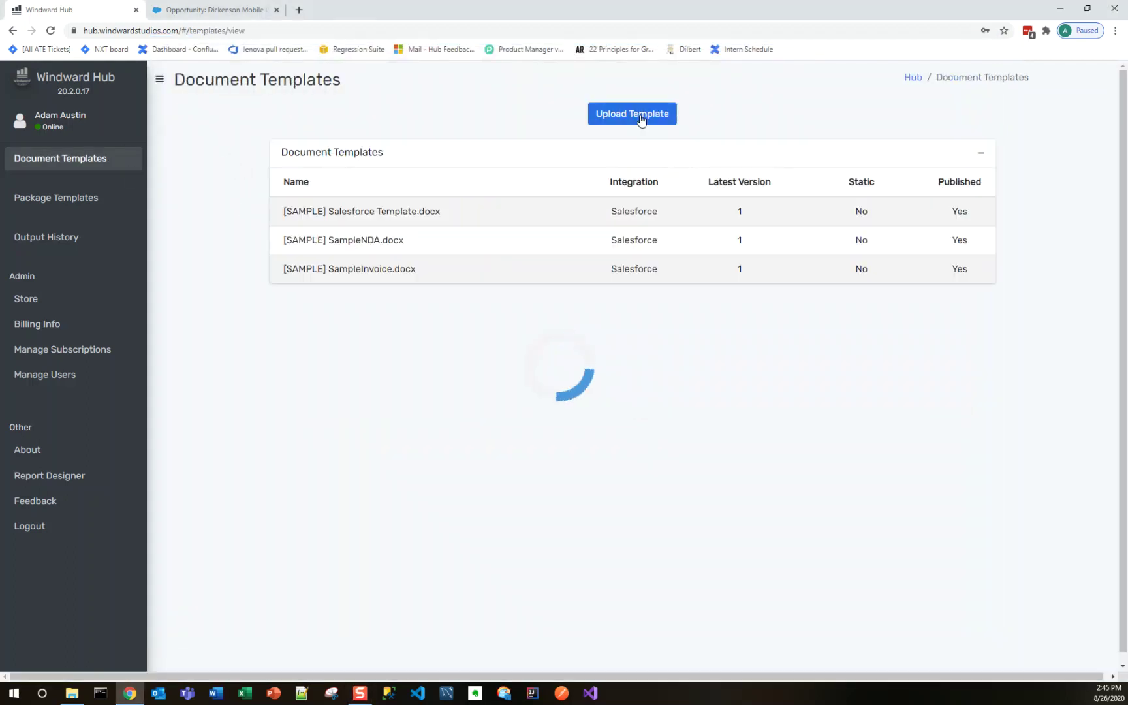
{"action": "left_click", "coordinate": [639, 116]}
{"action": "left_click", "coordinate": [463, 146]}
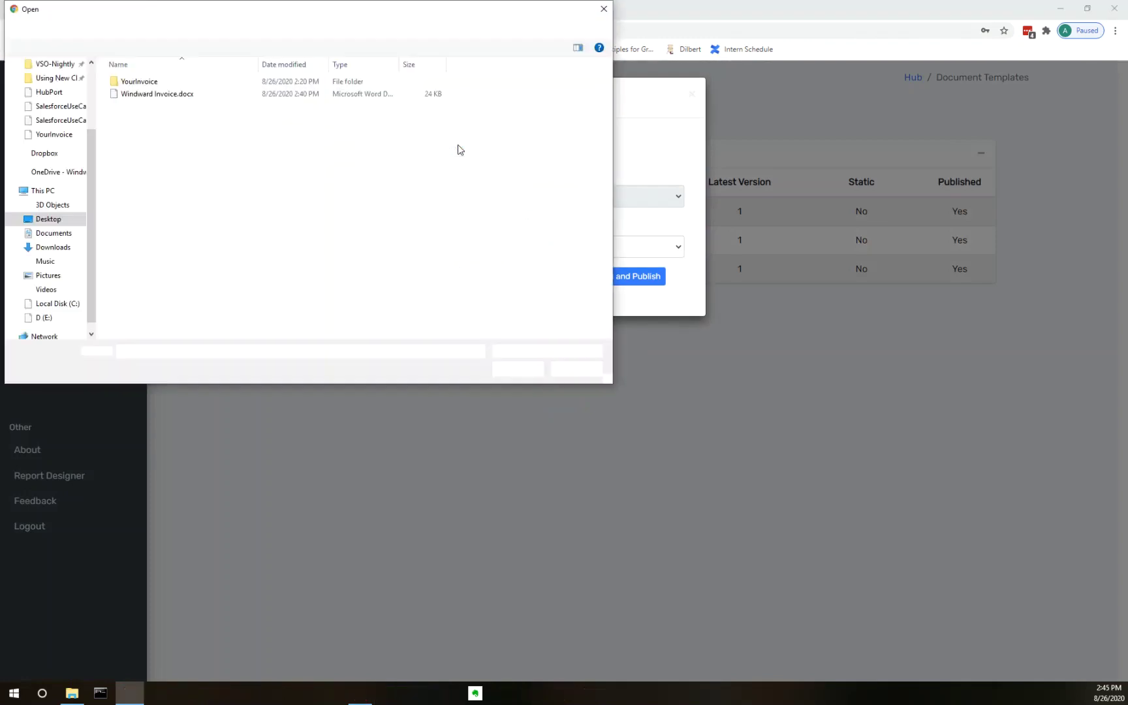
{"action": "left_click", "coordinate": [179, 94]}
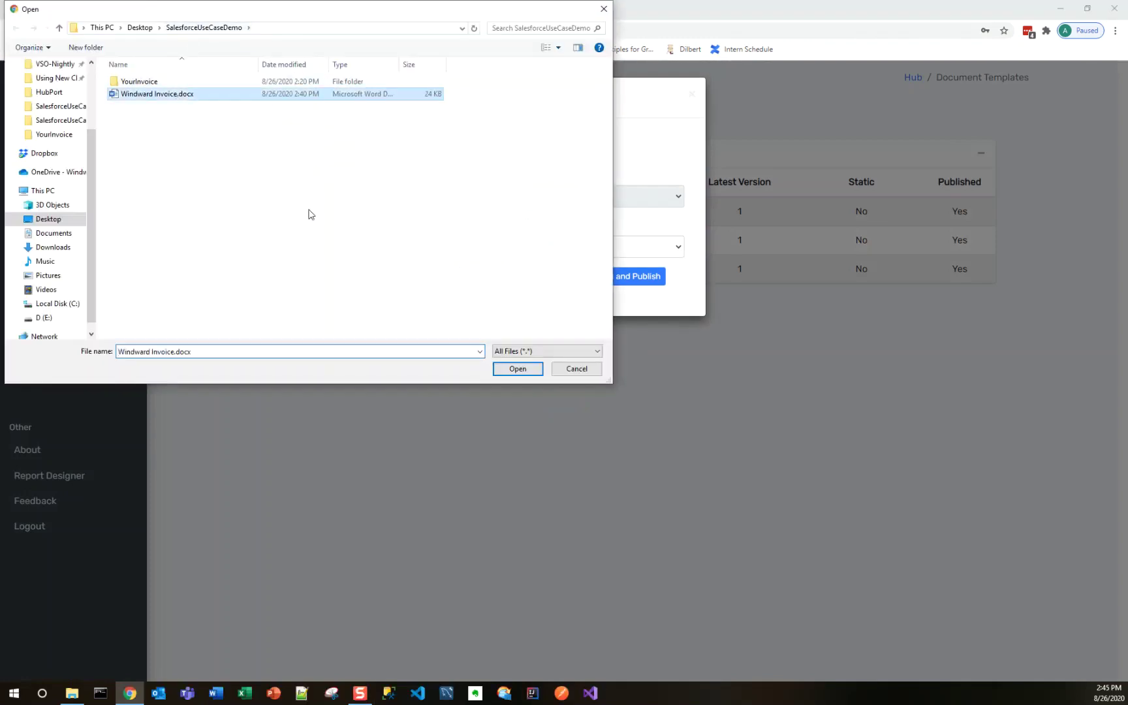
{"action": "left_click", "coordinate": [522, 371]}
{"action": "left_click", "coordinate": [592, 249]}
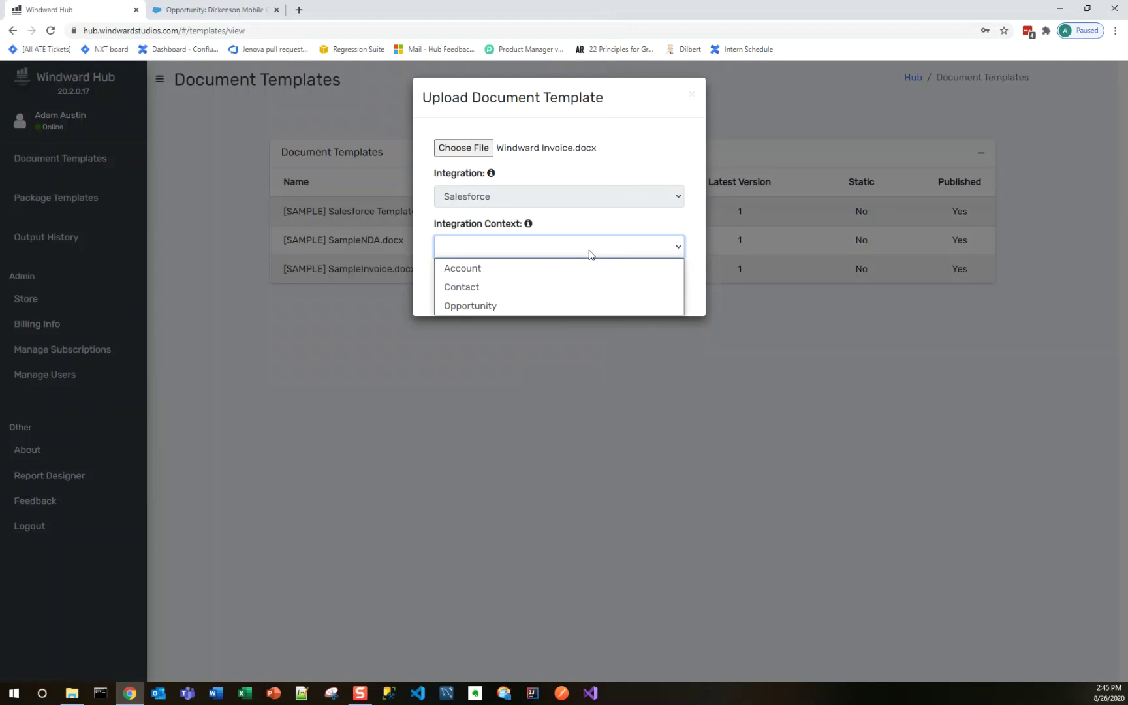
{"action": "left_click", "coordinate": [595, 307]}
{"action": "left_click", "coordinate": [623, 277]}
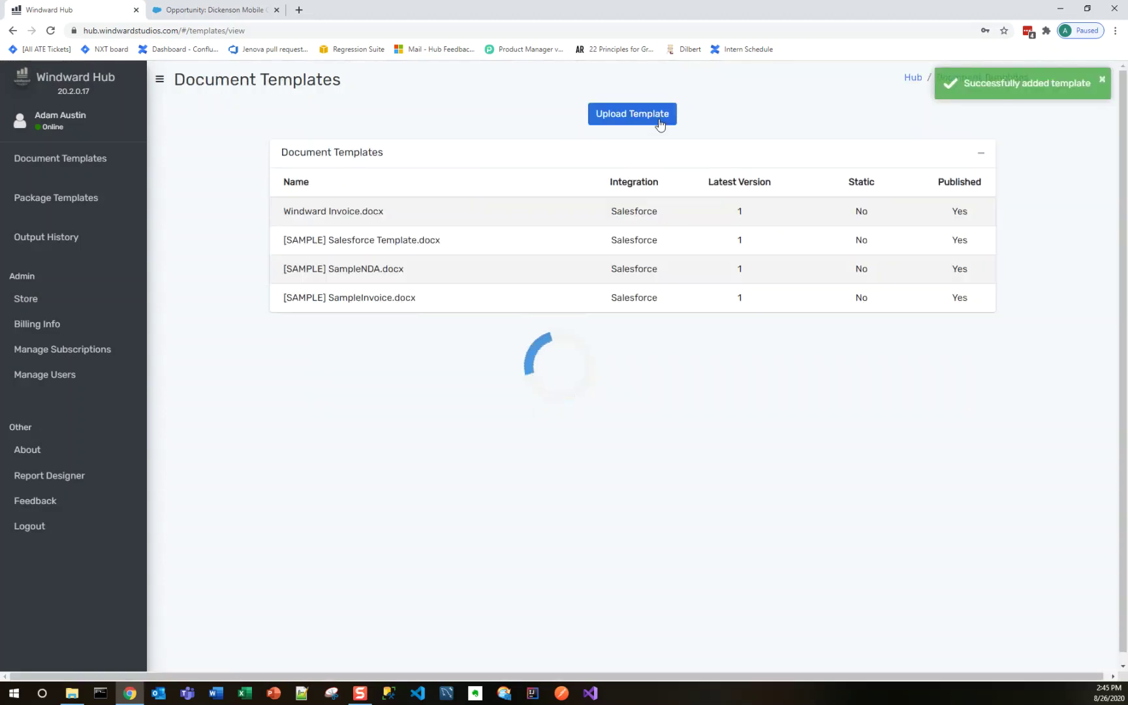
- Upload and publish Abut Windward.docx from the YourInvoice folder as a document template with the Opportunity integration context
{"action": "left_click", "coordinate": [660, 122]}
{"action": "left_click", "coordinate": [477, 154]}
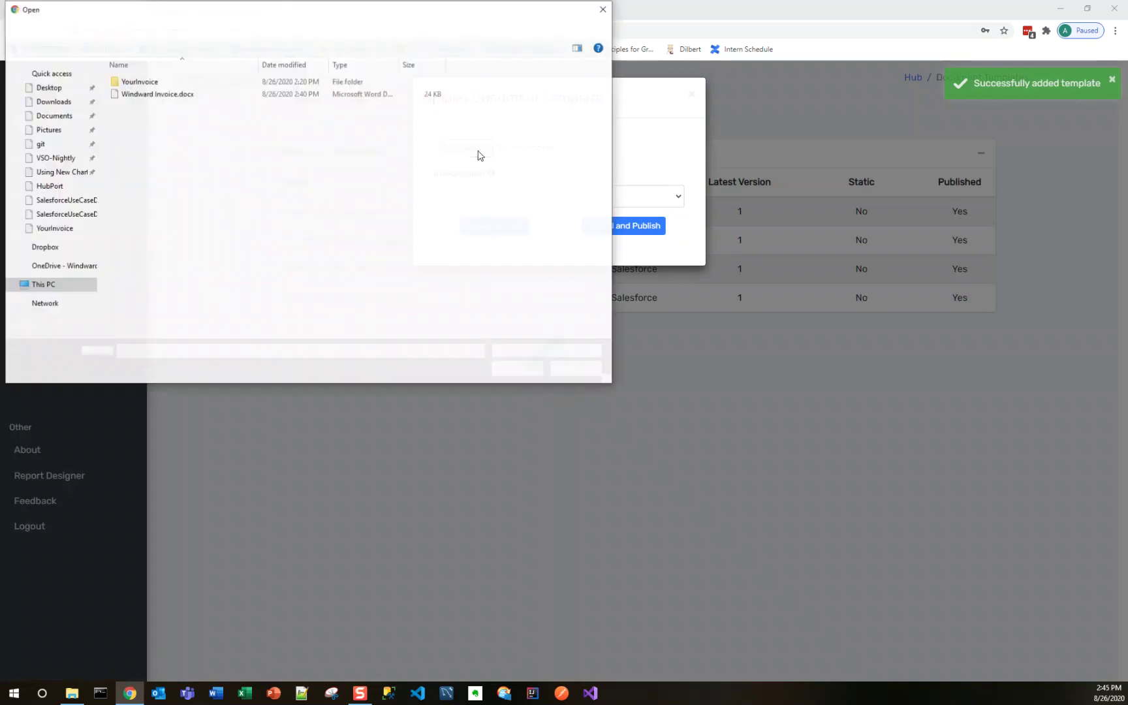
{"action": "double_click", "coordinate": [143, 81]}
{"action": "left_click", "coordinate": [168, 84]}
{"action": "left_click", "coordinate": [518, 369]}
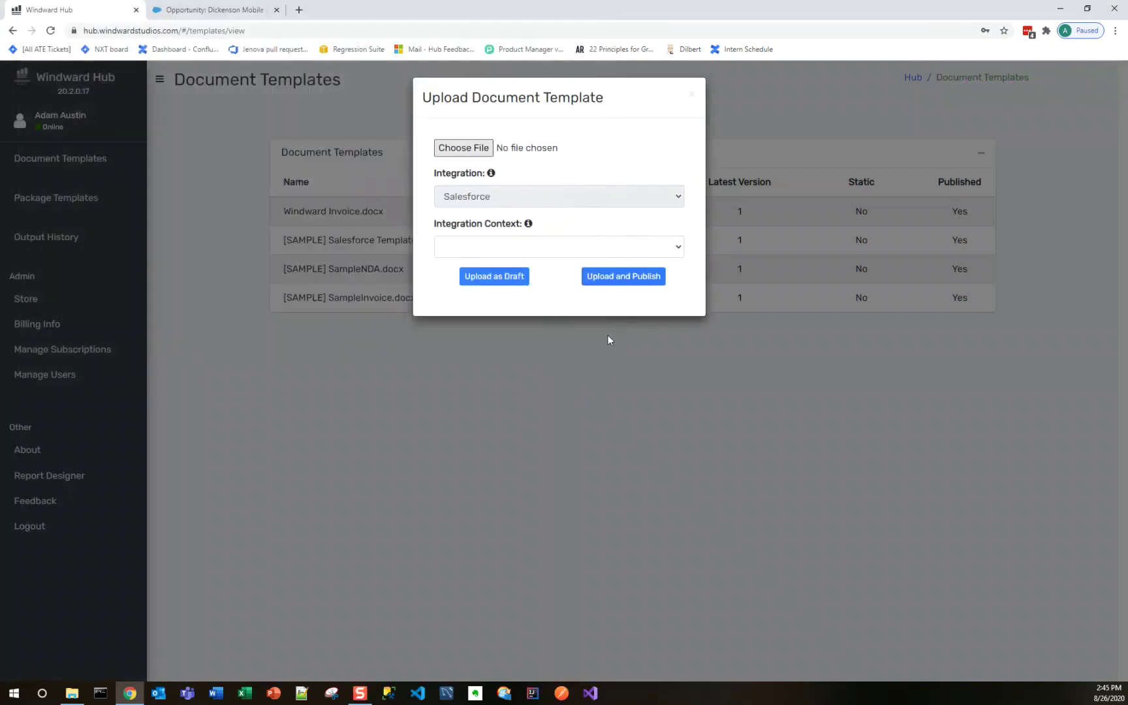
{"action": "left_click", "coordinate": [672, 251]}
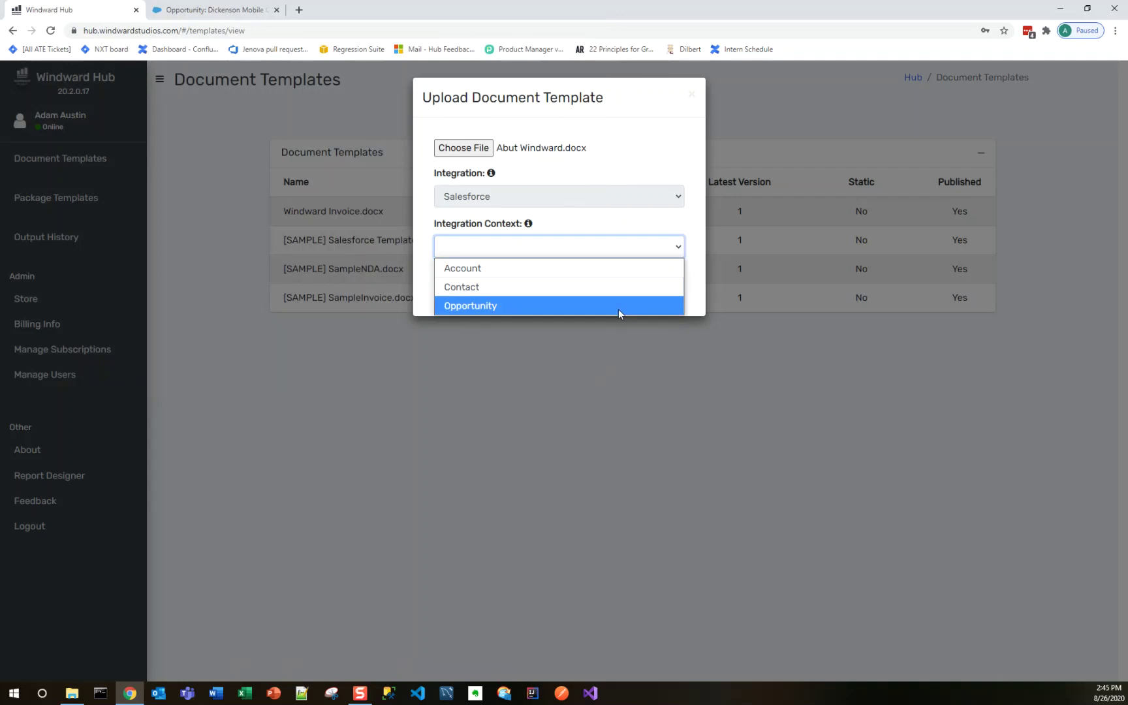
{"action": "left_click", "coordinate": [618, 307]}
{"action": "left_click", "coordinate": [624, 277]}
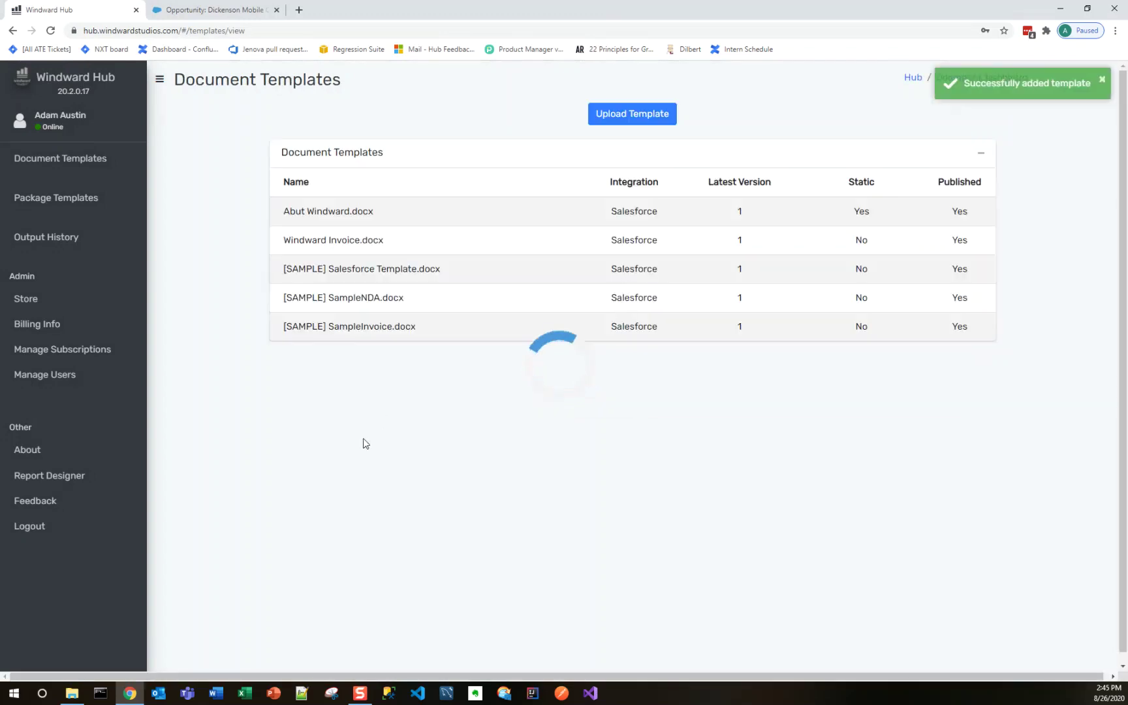
- Start a new package template containing Windward Invoice.docx and Abut Windward.docx, and proceed to its configuration
{"action": "left_click", "coordinate": [108, 208]}
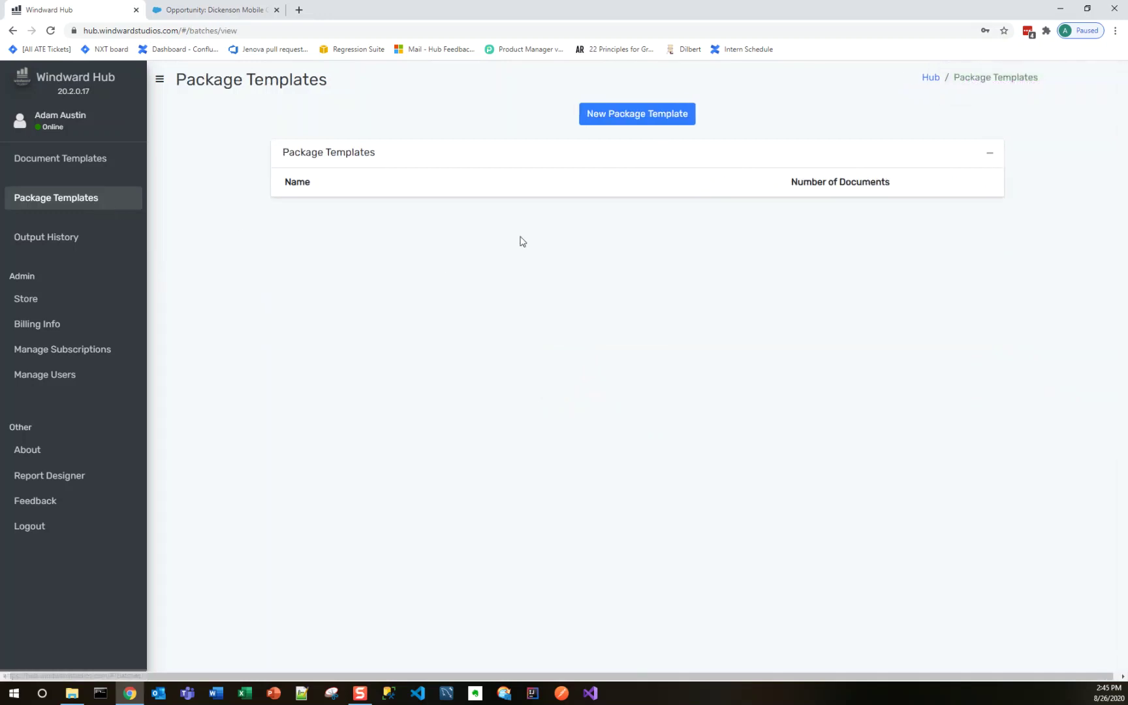
{"action": "left_click", "coordinate": [632, 116]}
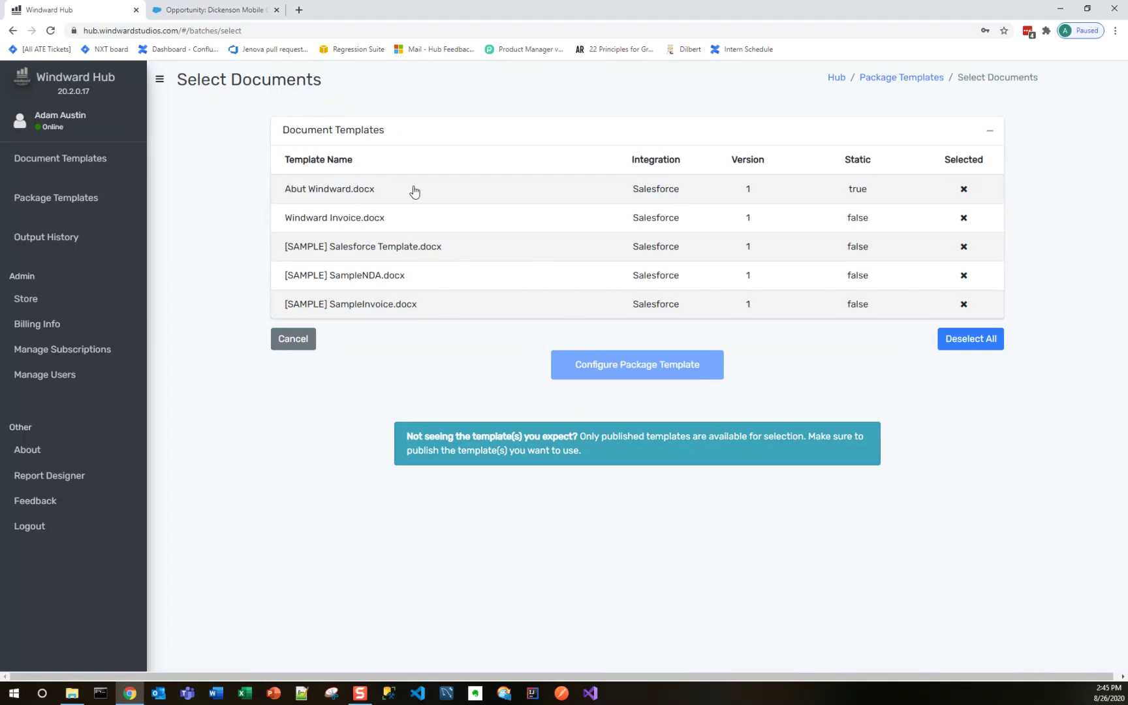
{"action": "left_click", "coordinate": [420, 223]}
{"action": "left_click", "coordinate": [423, 197]}
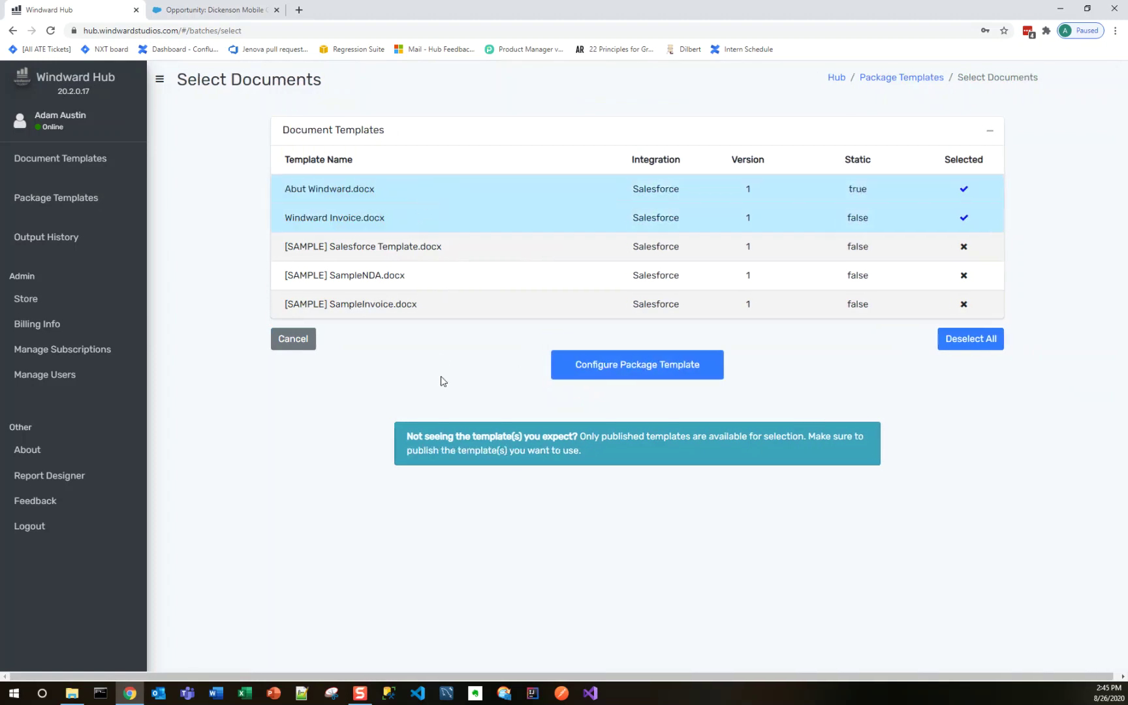
{"action": "left_click", "coordinate": [685, 368]}
- Name the package YourInvoicePackage and describe it as "An invoice and info about Windward."
{"action": "left_click", "coordinate": [386, 173]}
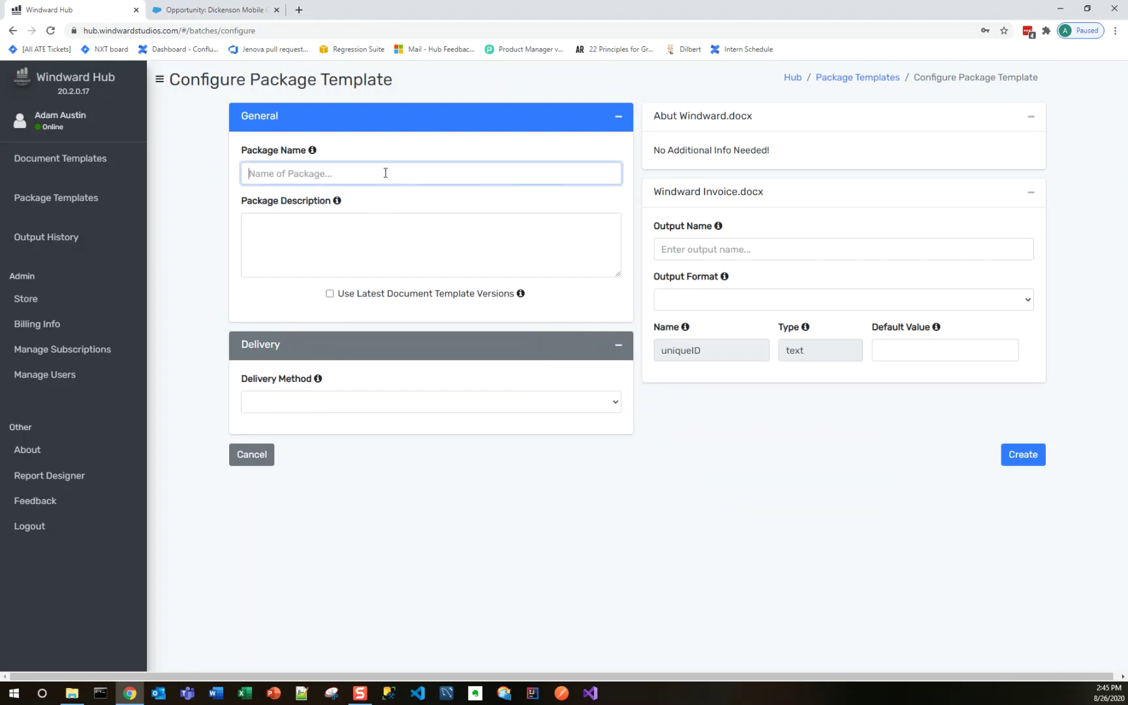
{"action": "type", "text": "YourInvoicePackage"}
{"action": "key", "text": "Tab"}
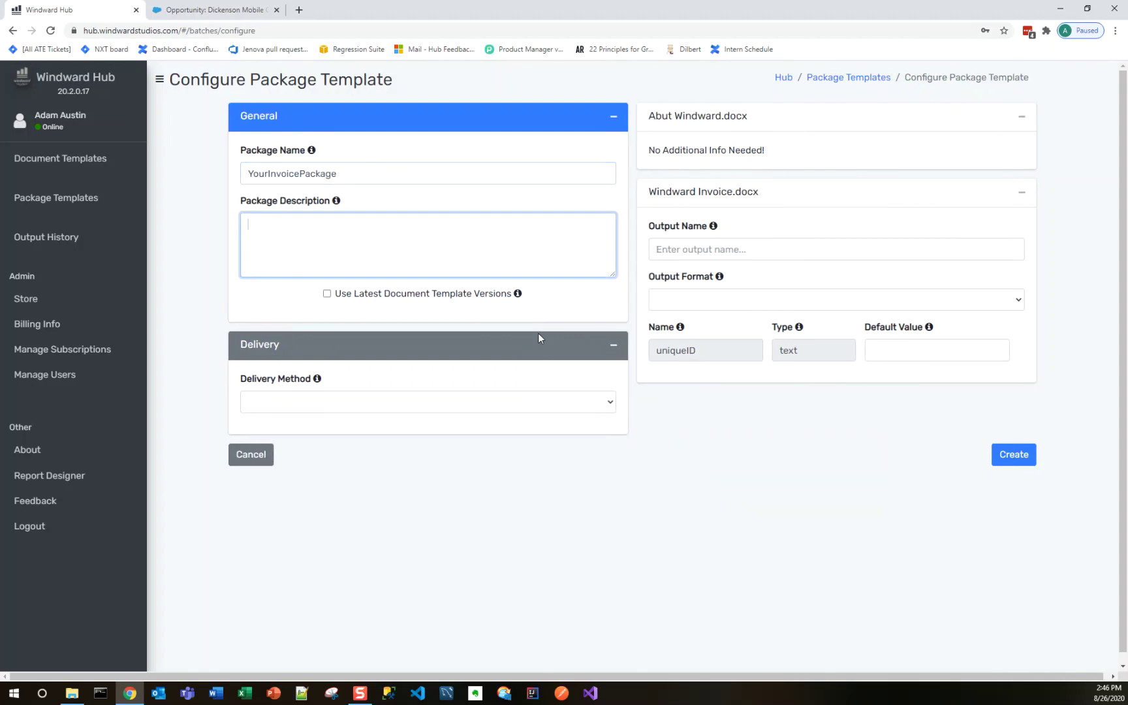
{"action": "type", "text": "An invoice and info about Windward."}
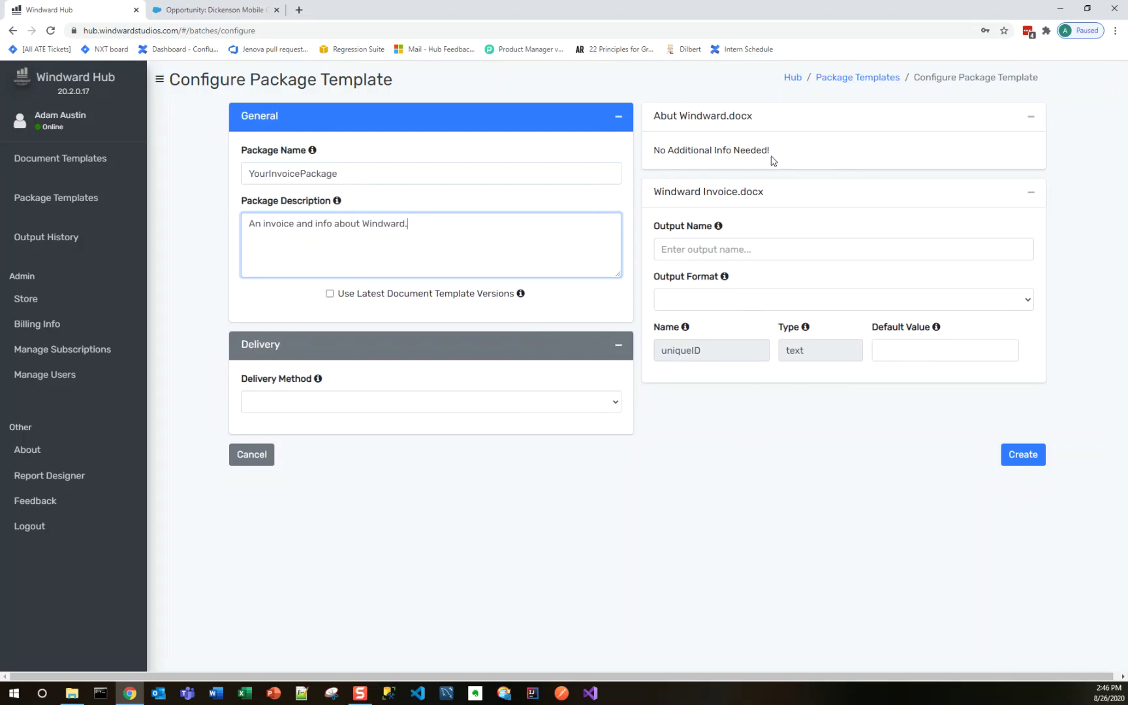
- Set the Windward Invoice.docx output name to "Your Invoice" and its output format to docx
{"action": "left_click", "coordinate": [749, 254]}
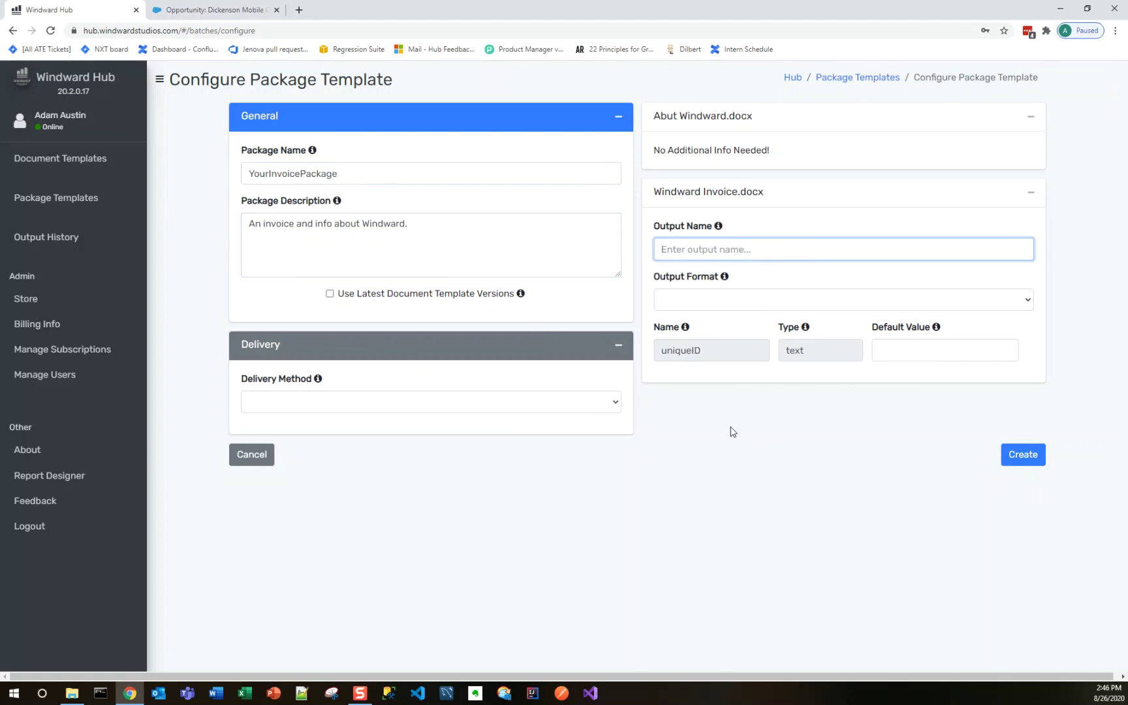
{"action": "type", "text": "YourInvo"}
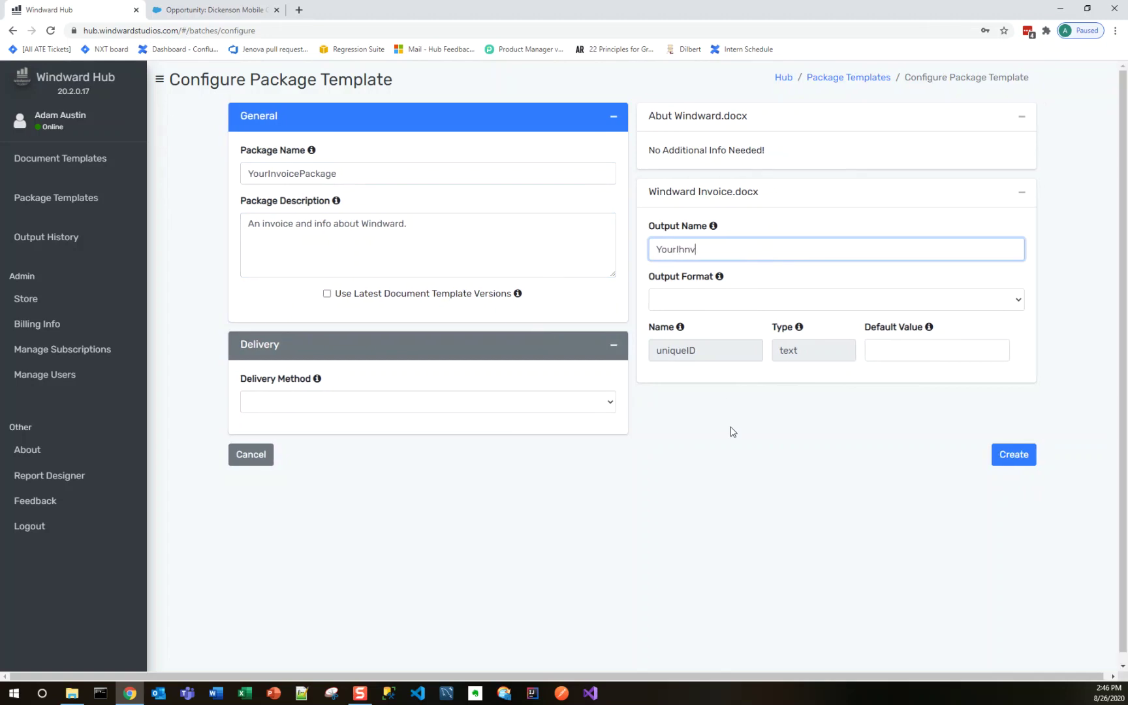
{"action": "key", "text": "BackSpace"}
{"action": "type", "text": "Inco"}
{"action": "type", "text": "ice"}
{"action": "key", "text": "Tab"}
{"action": "key", "text": "Down"}
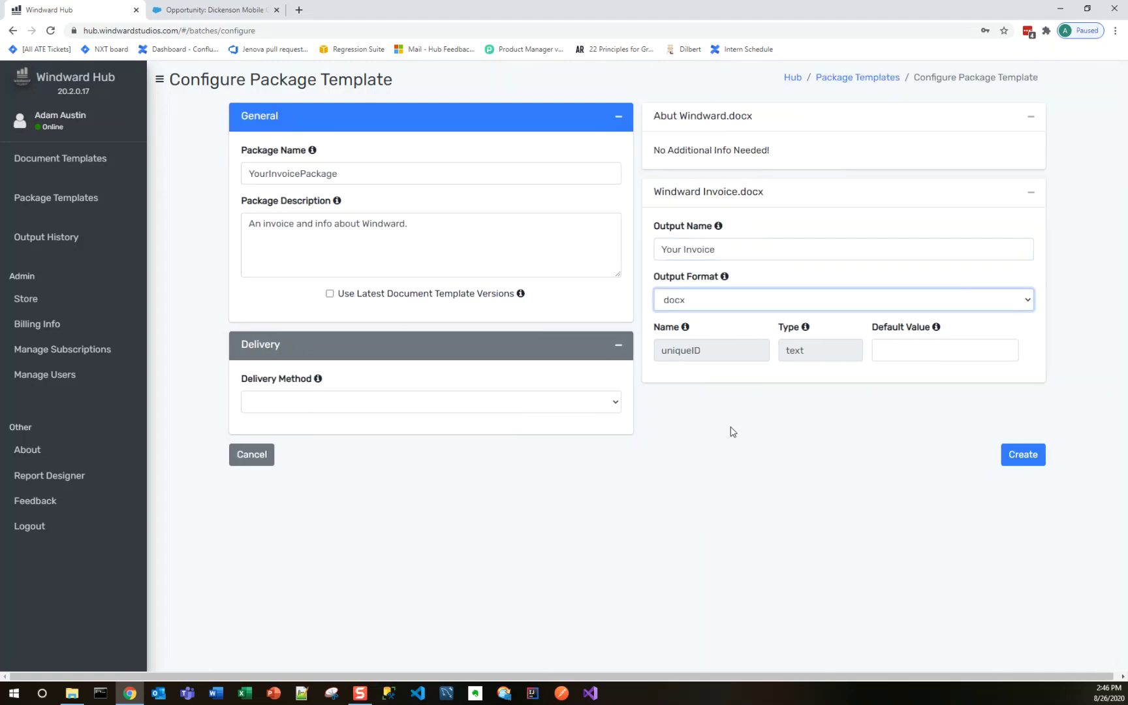
{"action": "left_click", "coordinate": [1025, 302]}
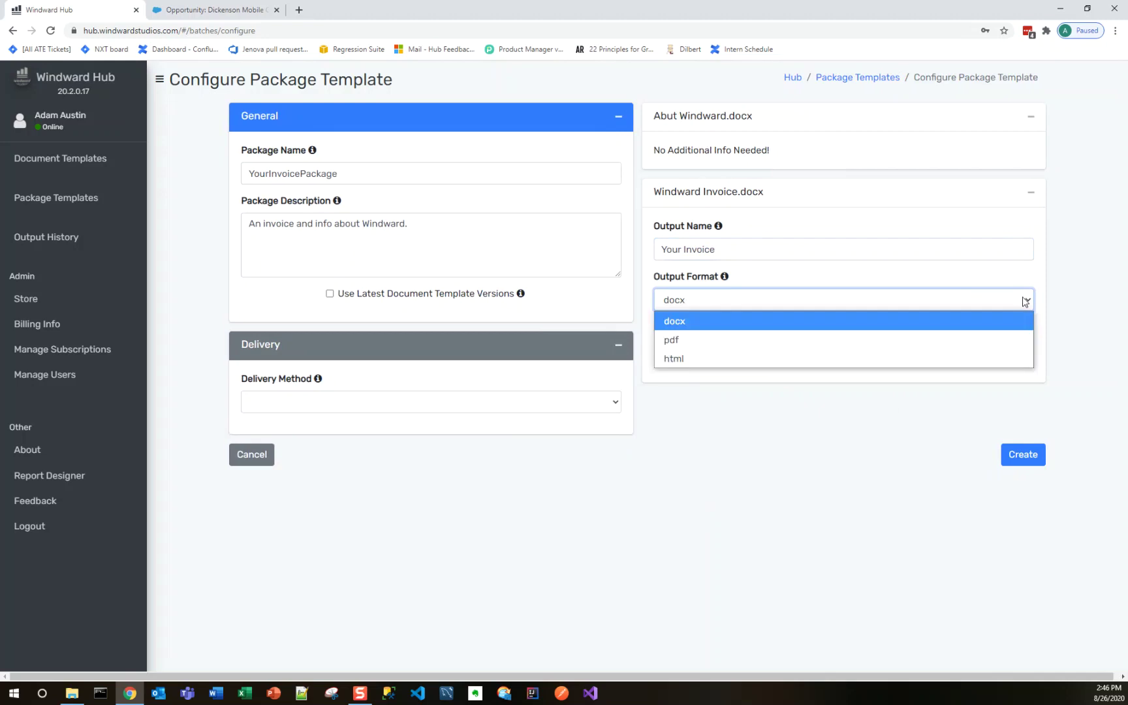
{"action": "left_click", "coordinate": [1025, 302]}
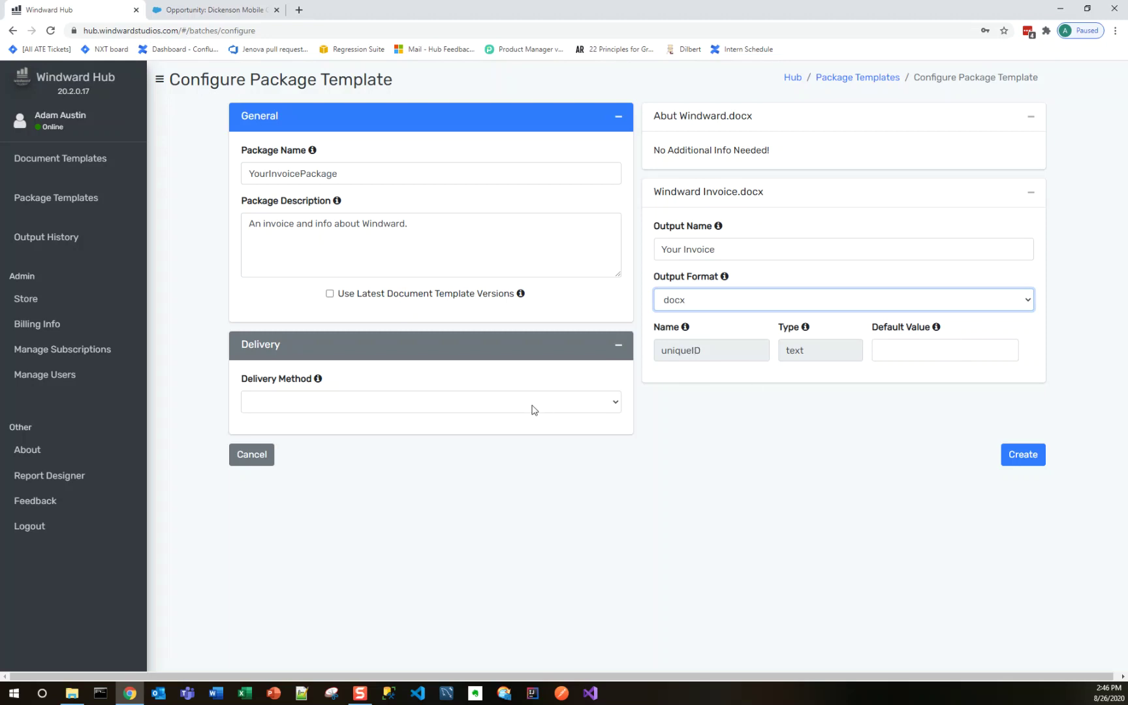
- Set the package's delivery method to None and create the package template
{"action": "left_click", "coordinate": [594, 405]}
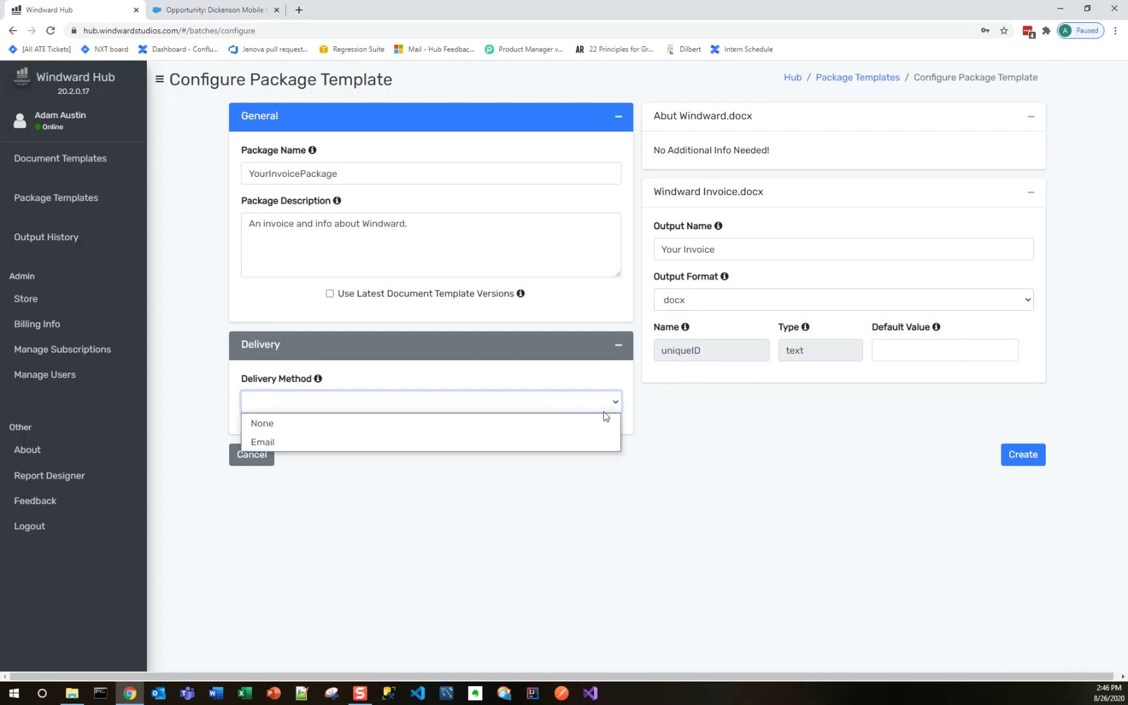
{"action": "left_click", "coordinate": [599, 424]}
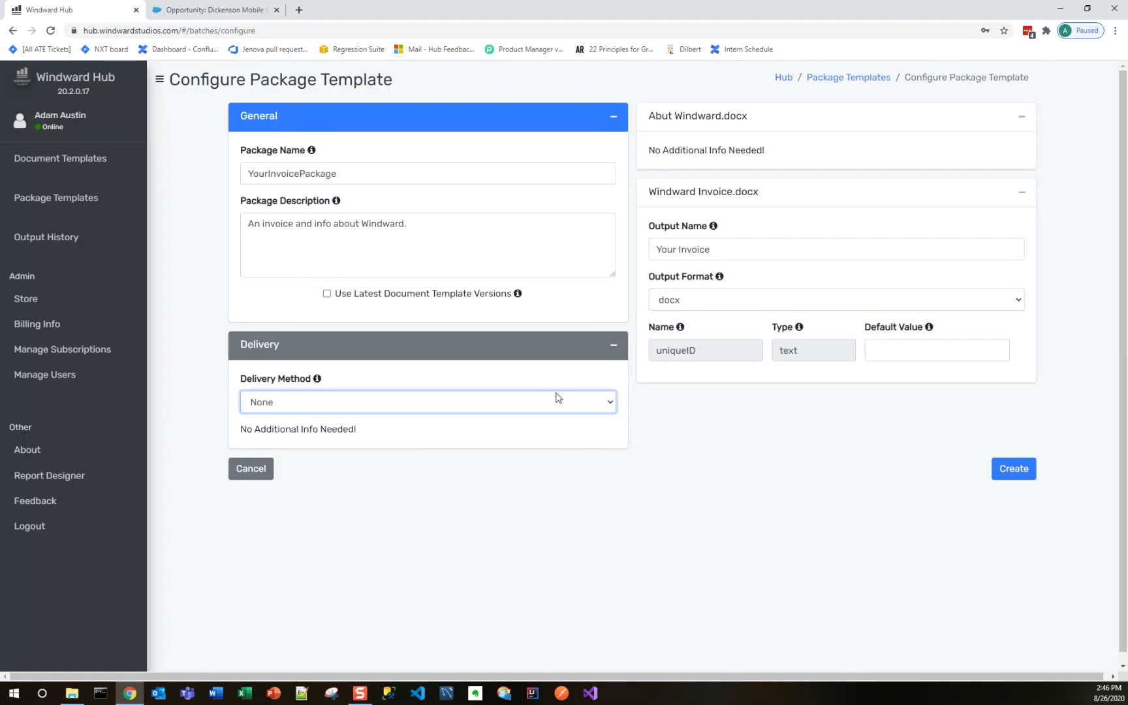
{"action": "left_click", "coordinate": [1014, 469]}
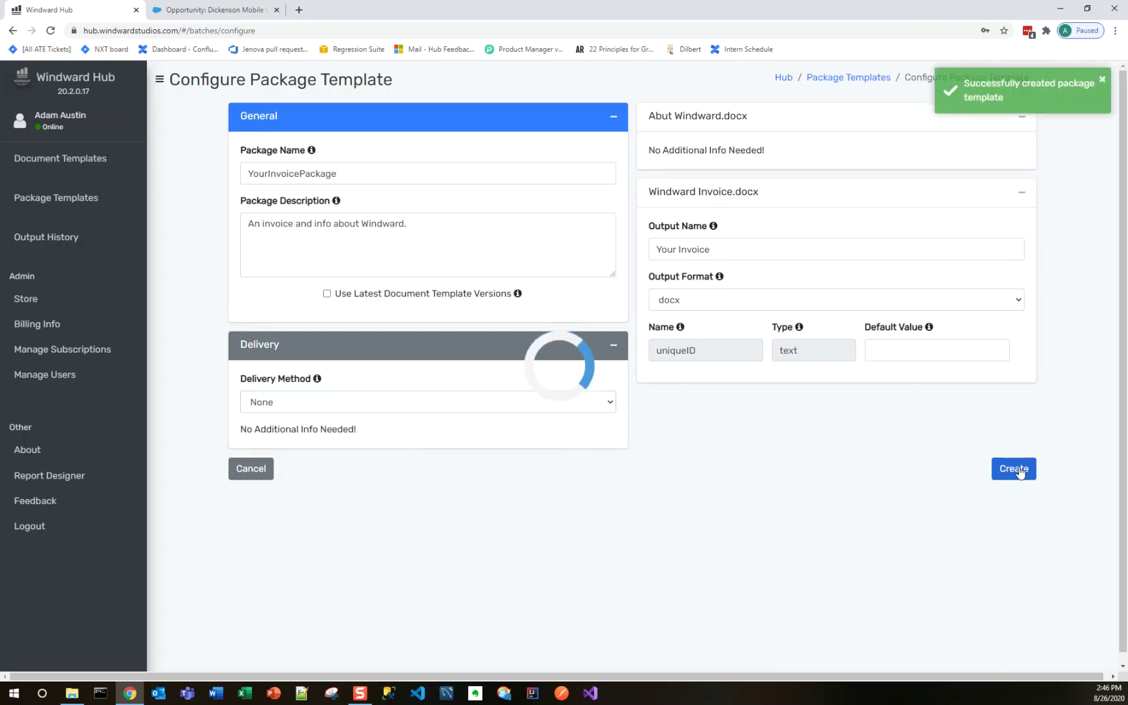
- Launch Generate Report Prod from the Dickenson Mobile Generators opportunity in Salesforce and run the YourInvoicePackage template in a maximized window
{"action": "left_click", "coordinate": [191, 11]}
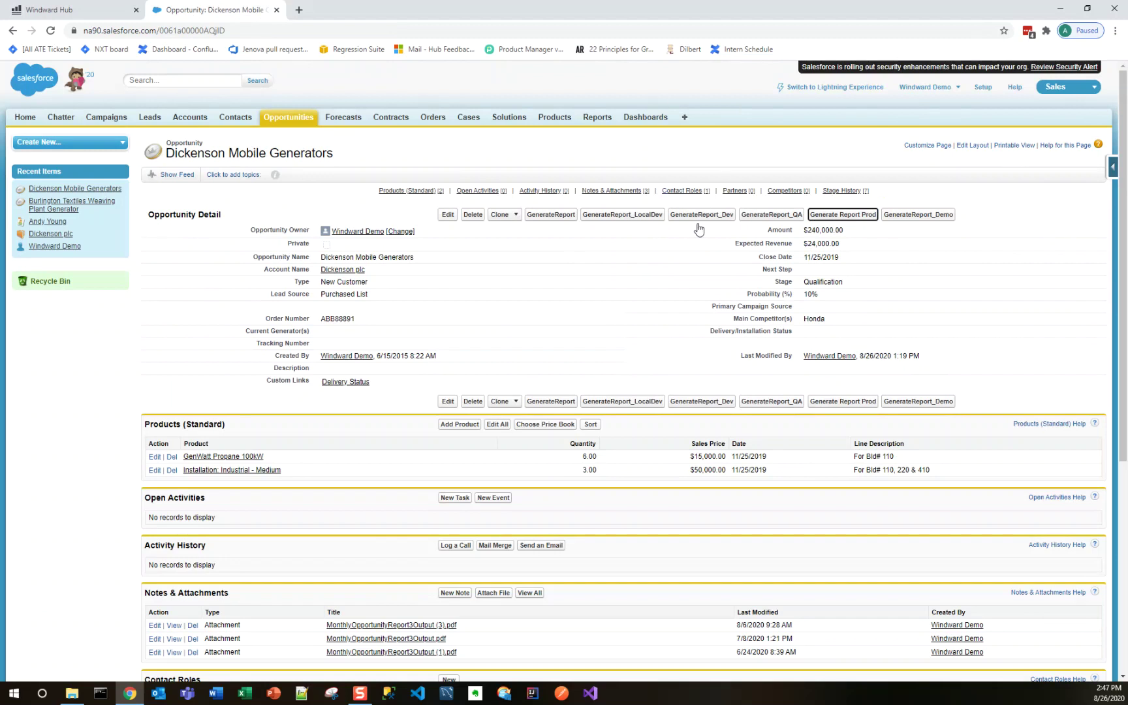
{"action": "left_click", "coordinate": [852, 216]}
{"action": "left_click_drag", "start_coordinate": [813, 501], "coordinate": [824, 0]}
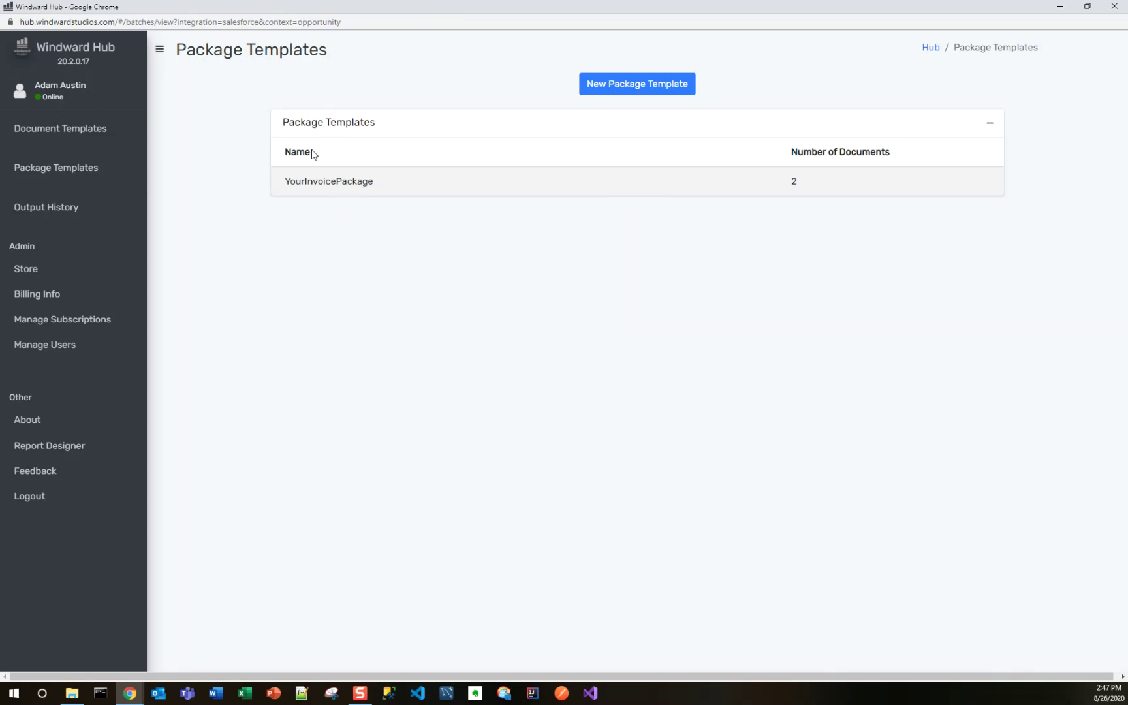
{"action": "left_click", "coordinate": [400, 194]}
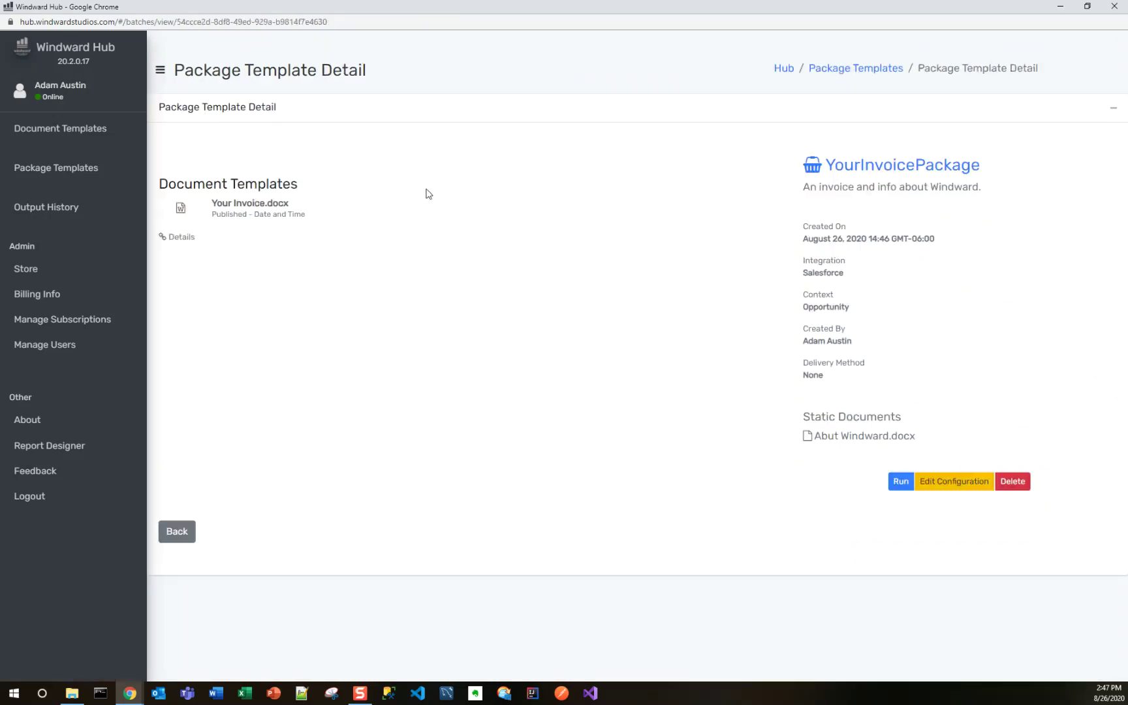
{"action": "left_click", "coordinate": [908, 488]}
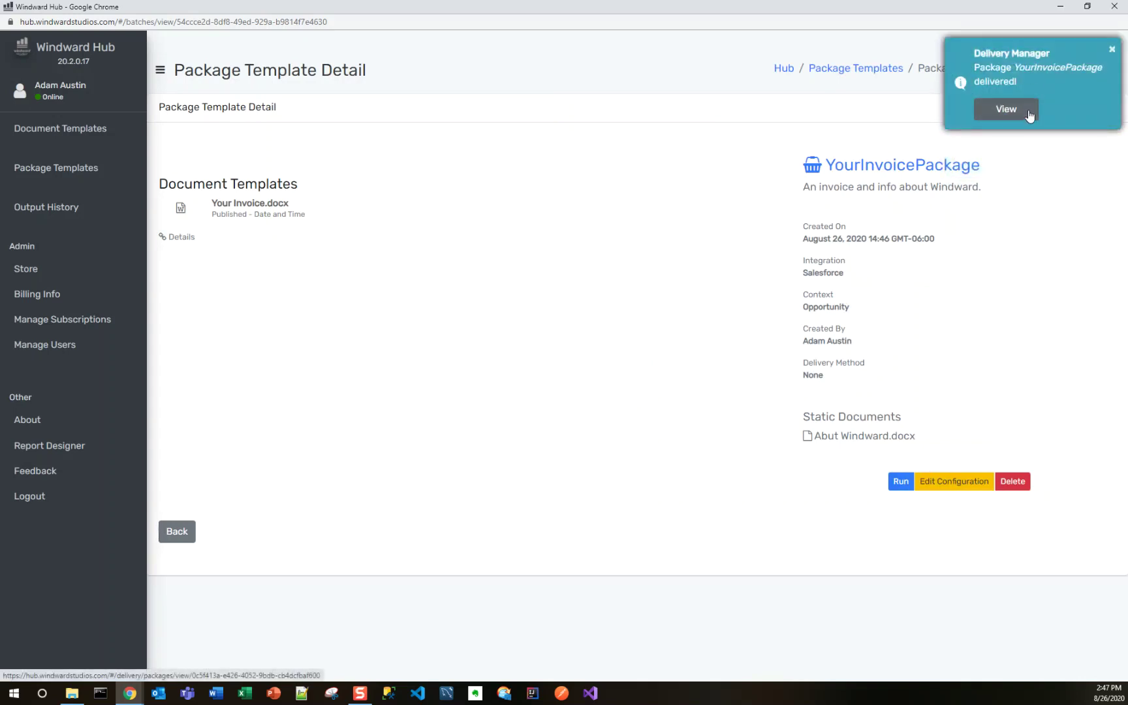
- View the delivered YourInvoicePackage, download the whole package, and open the downloaded zip file
{"action": "left_click", "coordinate": [1030, 115]}
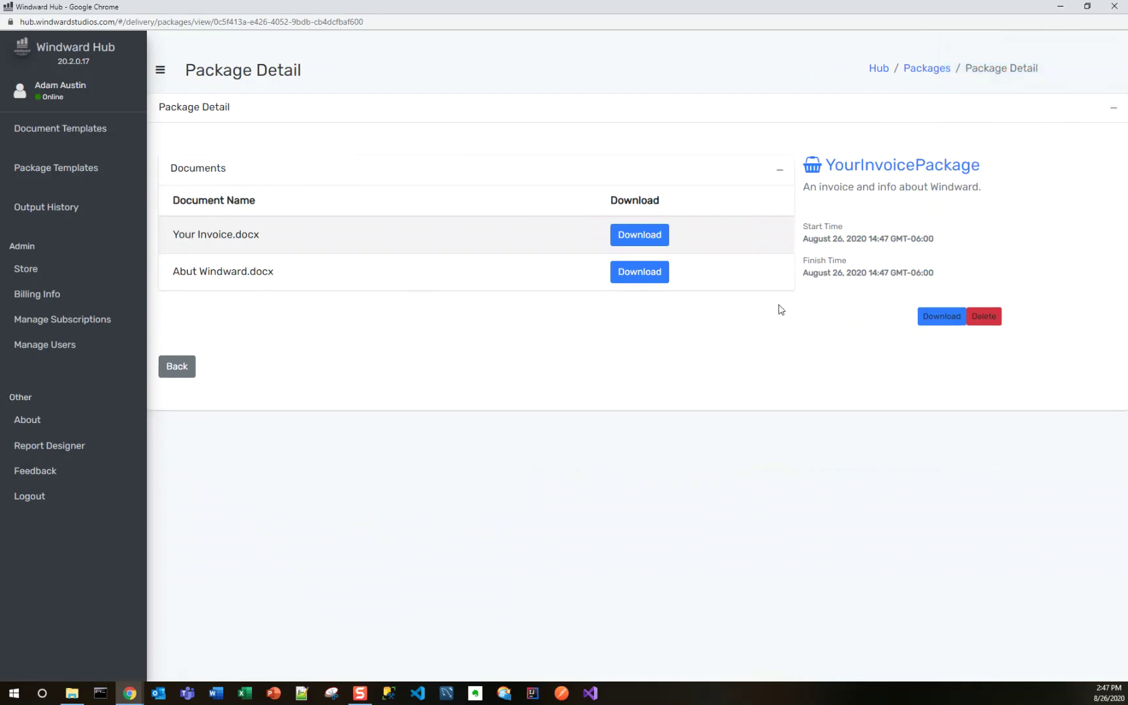
{"action": "left_click", "coordinate": [948, 327]}
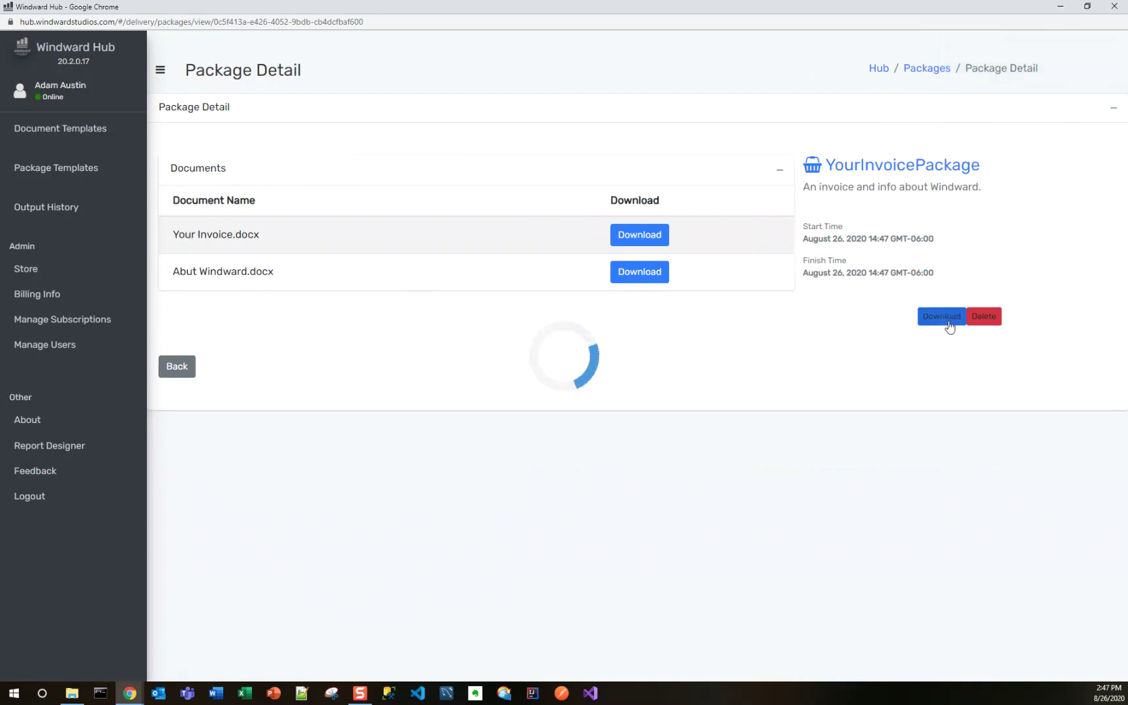
{"action": "left_click", "coordinate": [92, 668]}
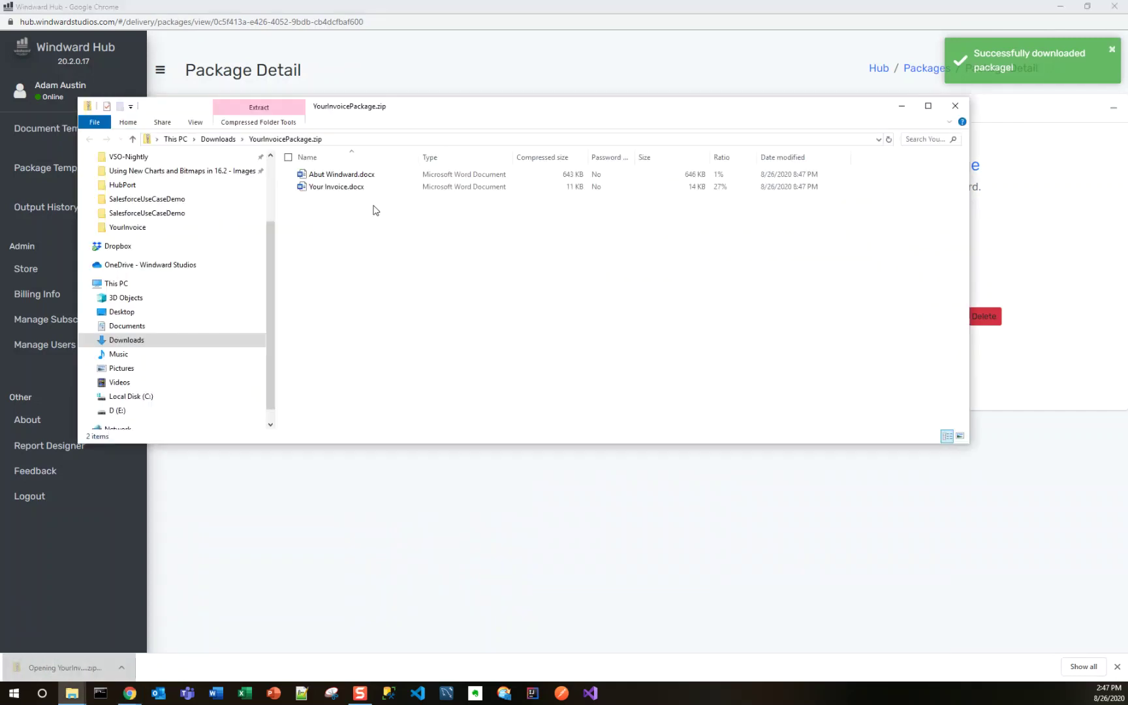
- Open Abut Windward.docx from the downloaded package, review its contents, and close it
{"action": "double_click", "coordinate": [346, 175]}
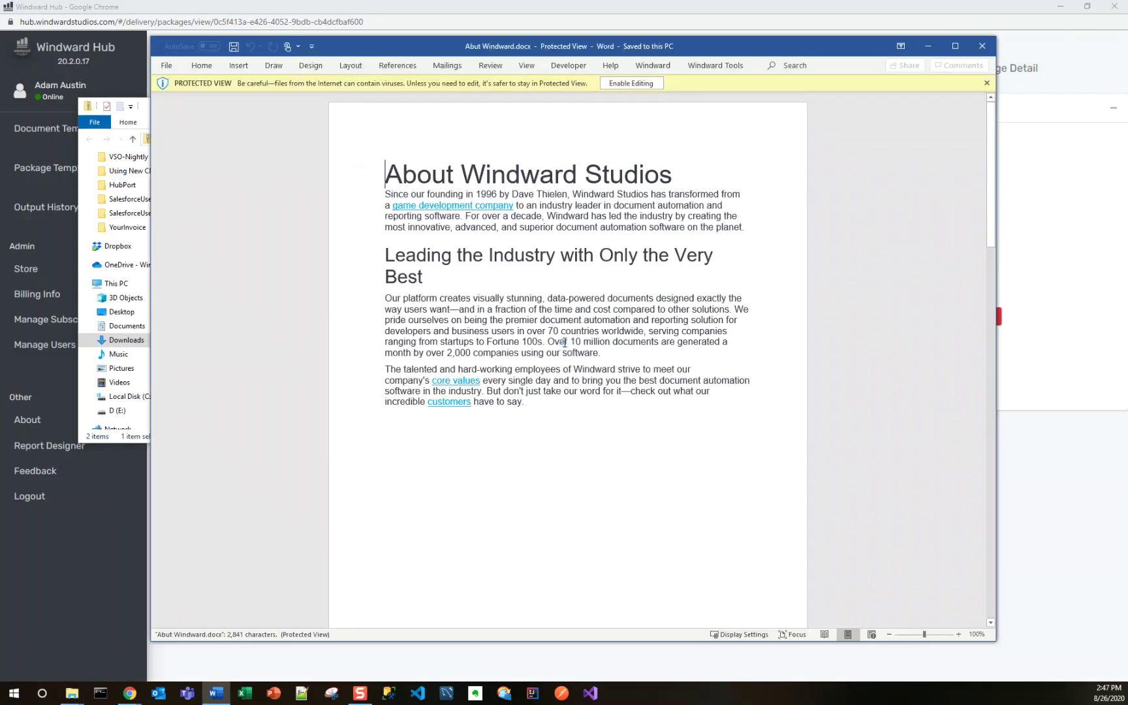
{"action": "scroll", "coordinate": [619, 298], "scroll_direction": "down", "scroll_amount": 20}
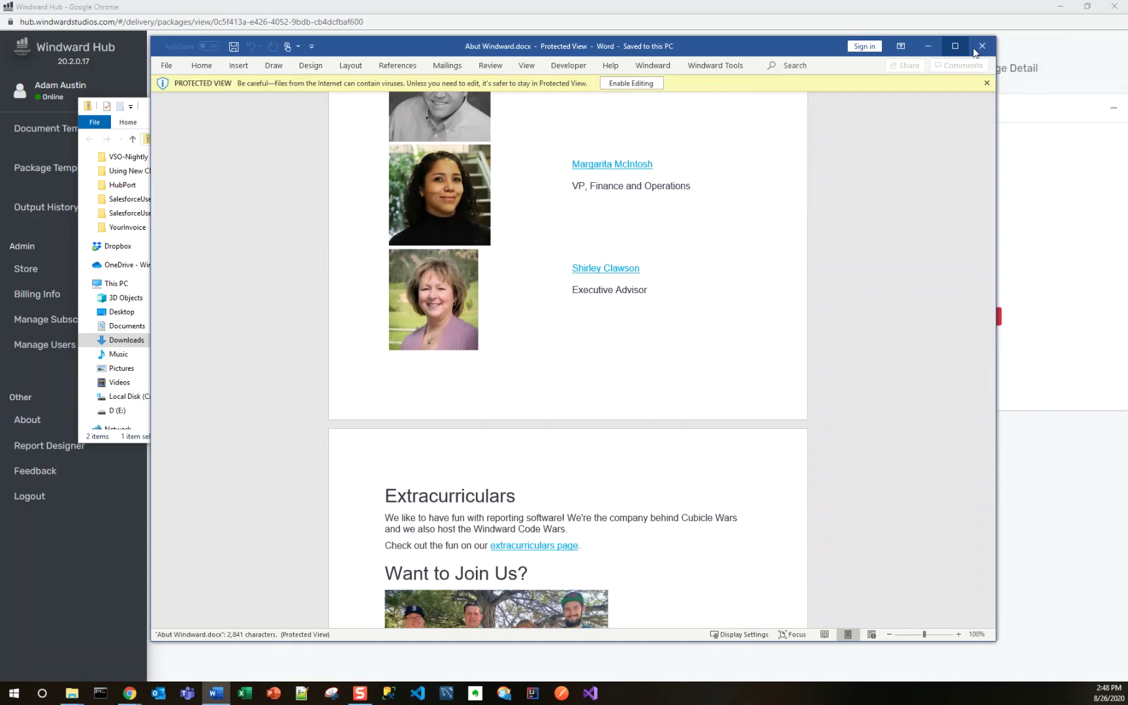
{"action": "left_click", "coordinate": [984, 49]}
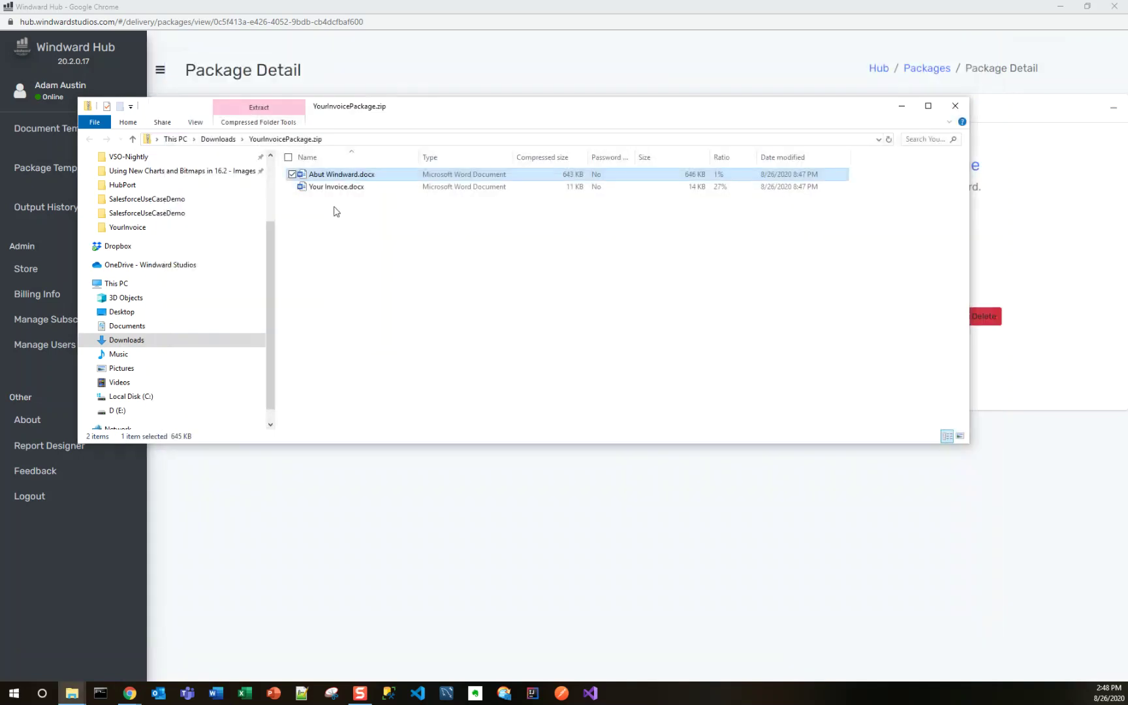
- Open Your Invoice.docx from the downloaded package, review its product lines and totals, and close it
{"action": "left_click", "coordinate": [340, 188]}
{"action": "double_click", "coordinate": [341, 188]}
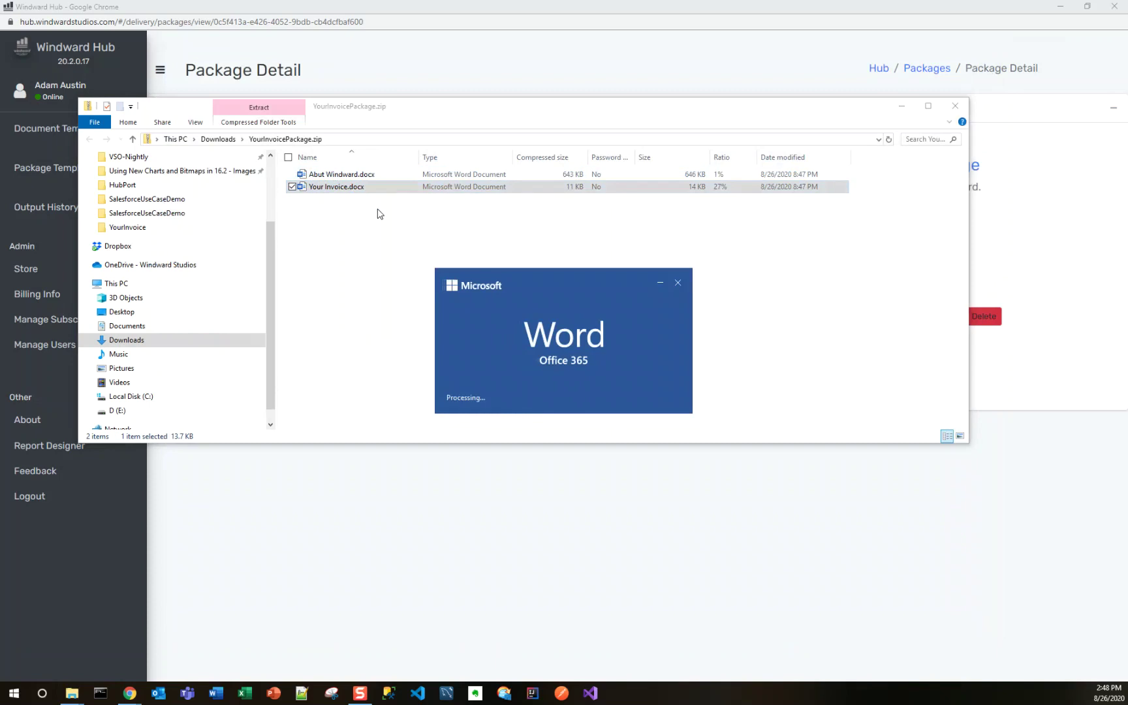
{"action": "scroll", "coordinate": [569, 279], "scroll_direction": "down", "scroll_amount": 3}
{"action": "scroll", "coordinate": [568, 280], "scroll_direction": "up", "scroll_amount": 3}
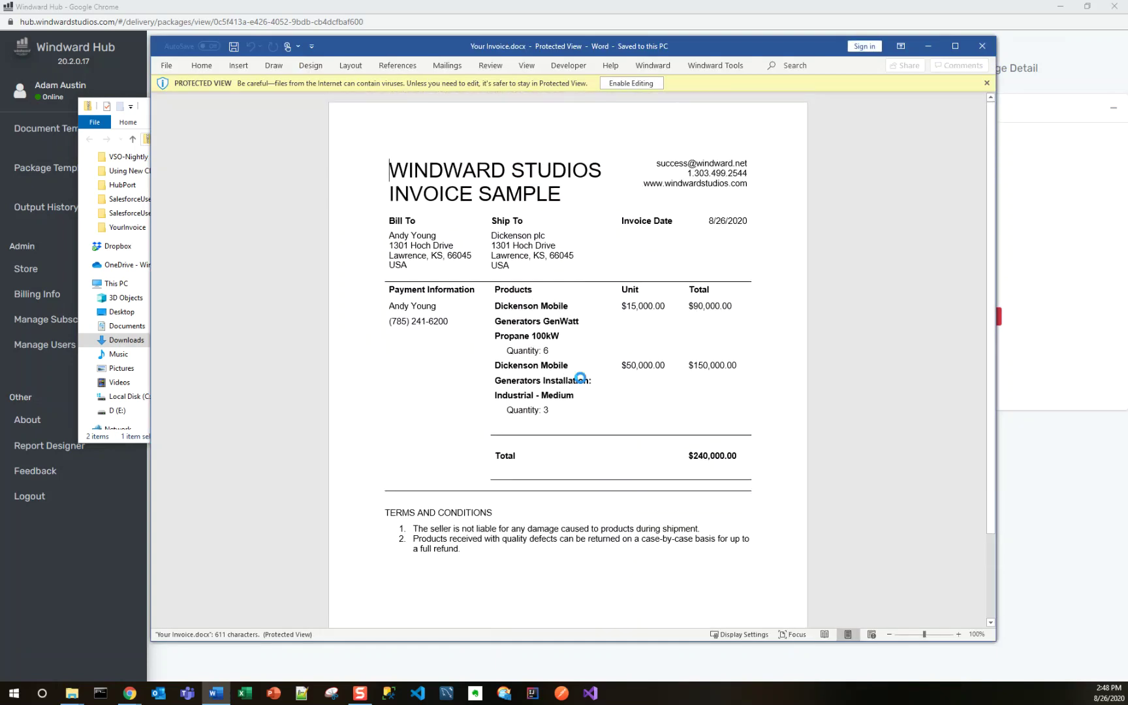
{"action": "left_click", "coordinate": [553, 398]}
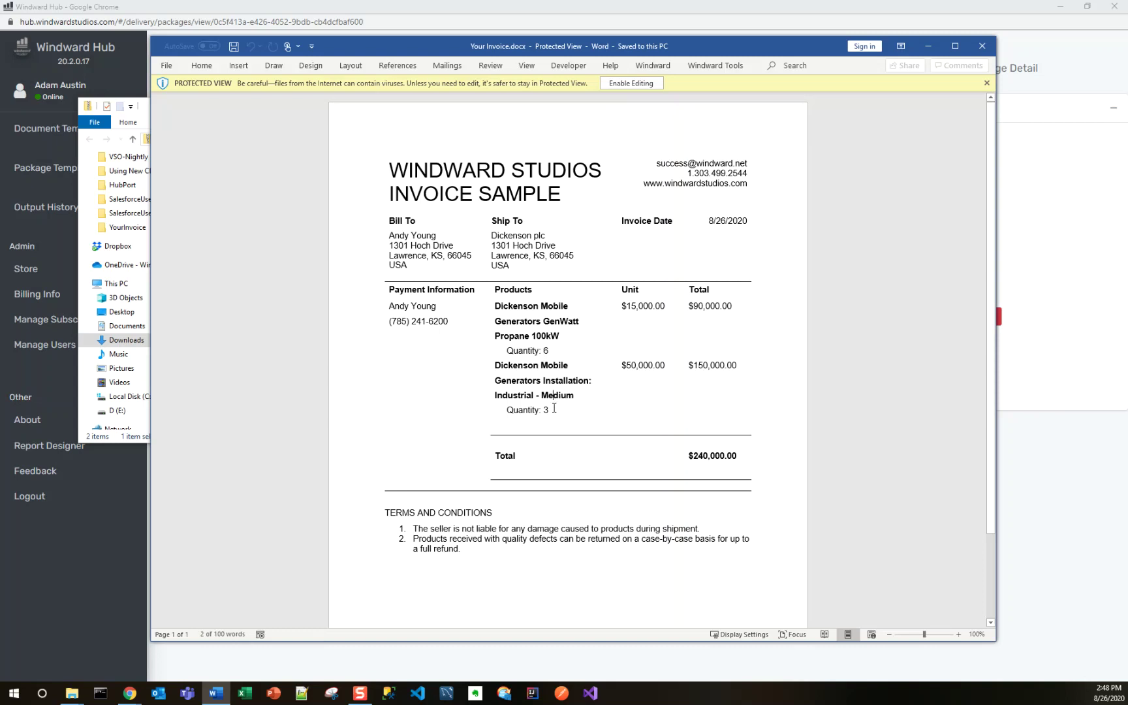
{"action": "triple_click", "coordinate": [572, 395]}
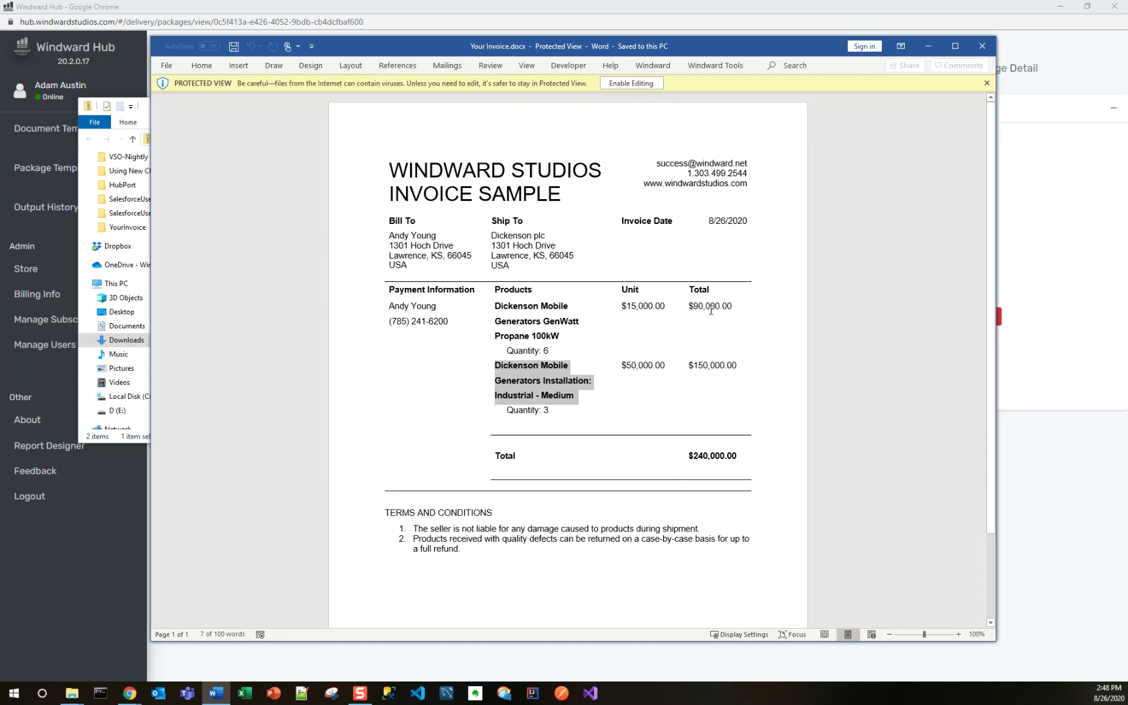
{"action": "left_click", "coordinate": [982, 45]}
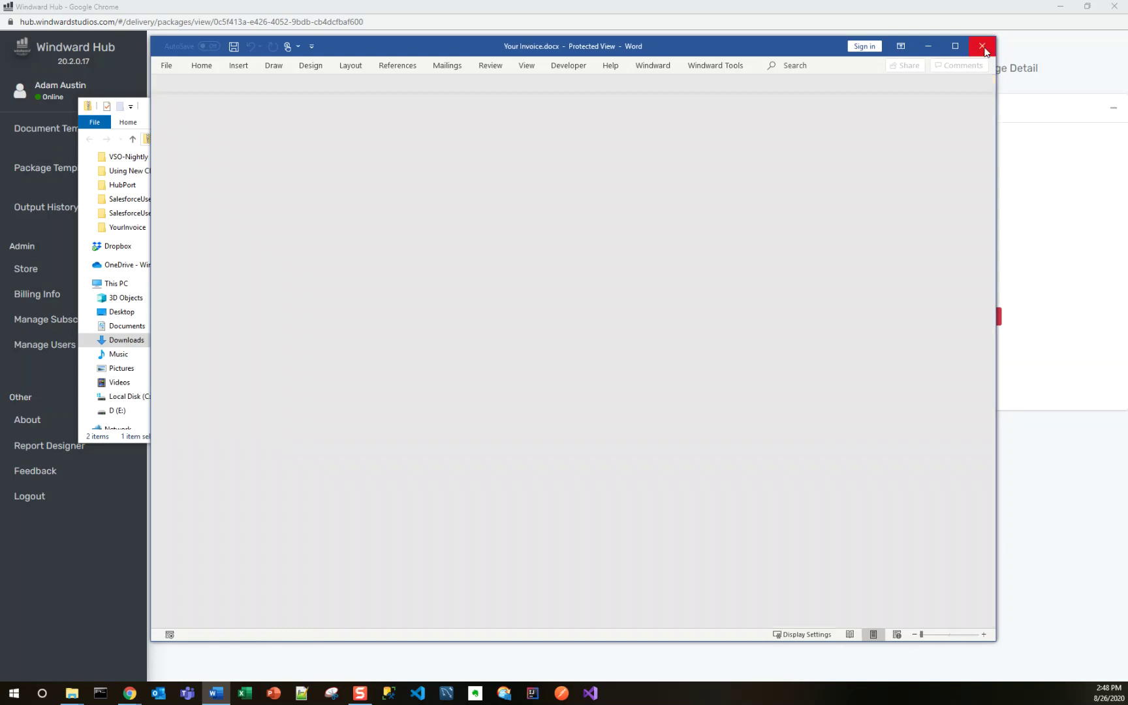
- Close the Windward Hub window and add GenWatt Gasoline 750kW with quantity 3 to the Dickenson Mobile Generators opportunity in Salesforce
{"action": "left_click", "coordinate": [1112, 6]}
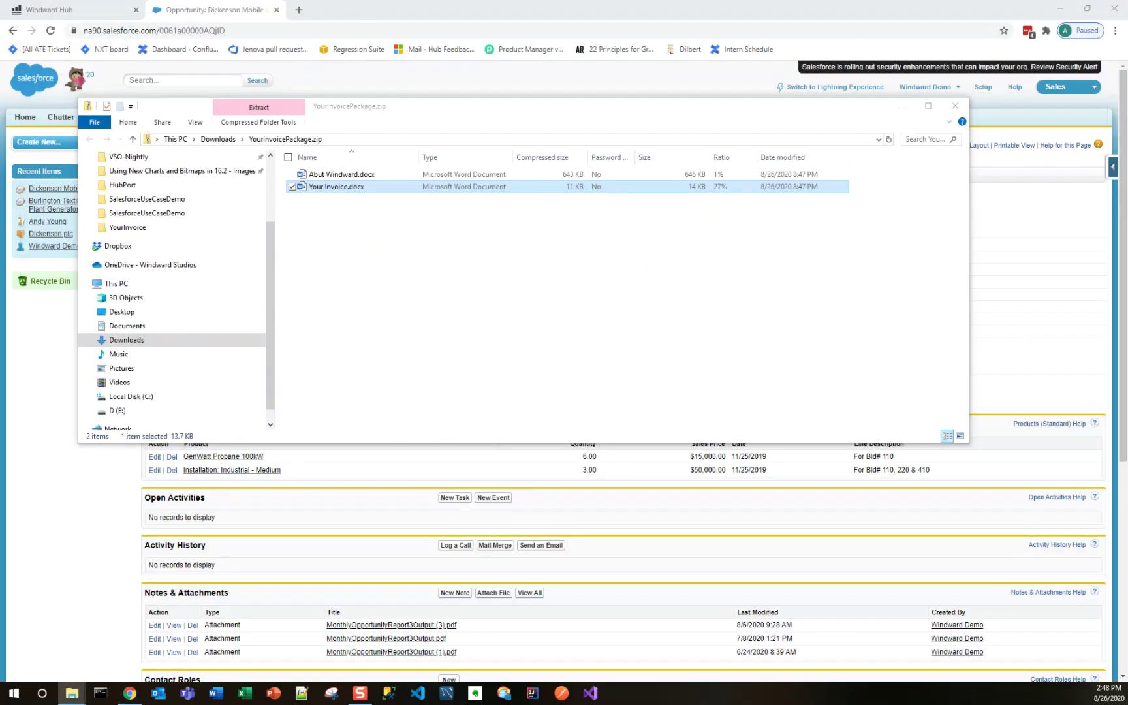
{"action": "key", "text": "Escape"}
{"action": "scroll", "coordinate": [461, 386], "scroll_direction": "down", "scroll_amount": 1}
{"action": "scroll", "coordinate": [461, 386], "scroll_direction": "down", "scroll_amount": 2}
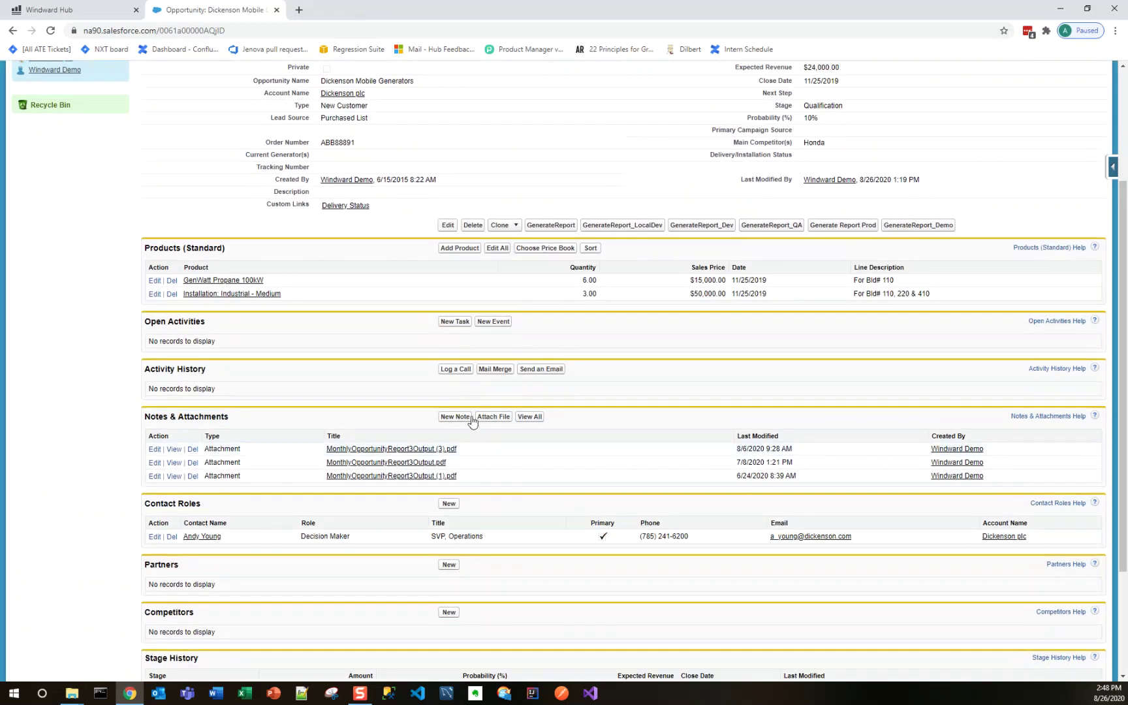
{"action": "left_click", "coordinate": [463, 248]}
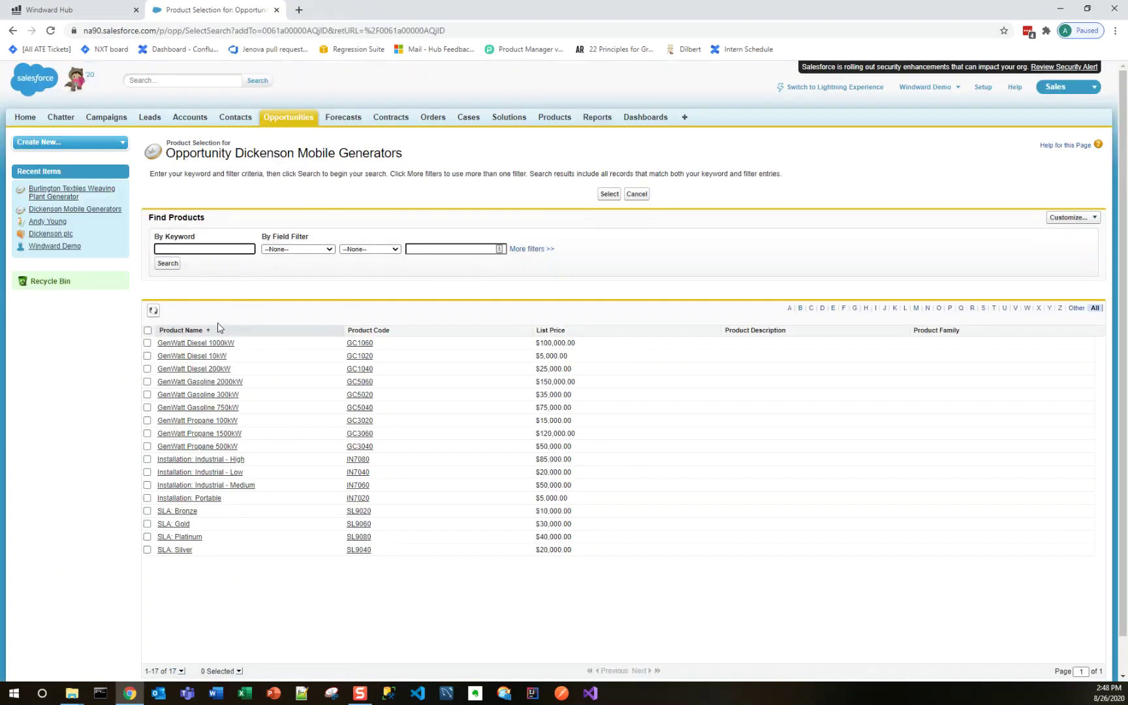
{"action": "left_click", "coordinate": [148, 408]}
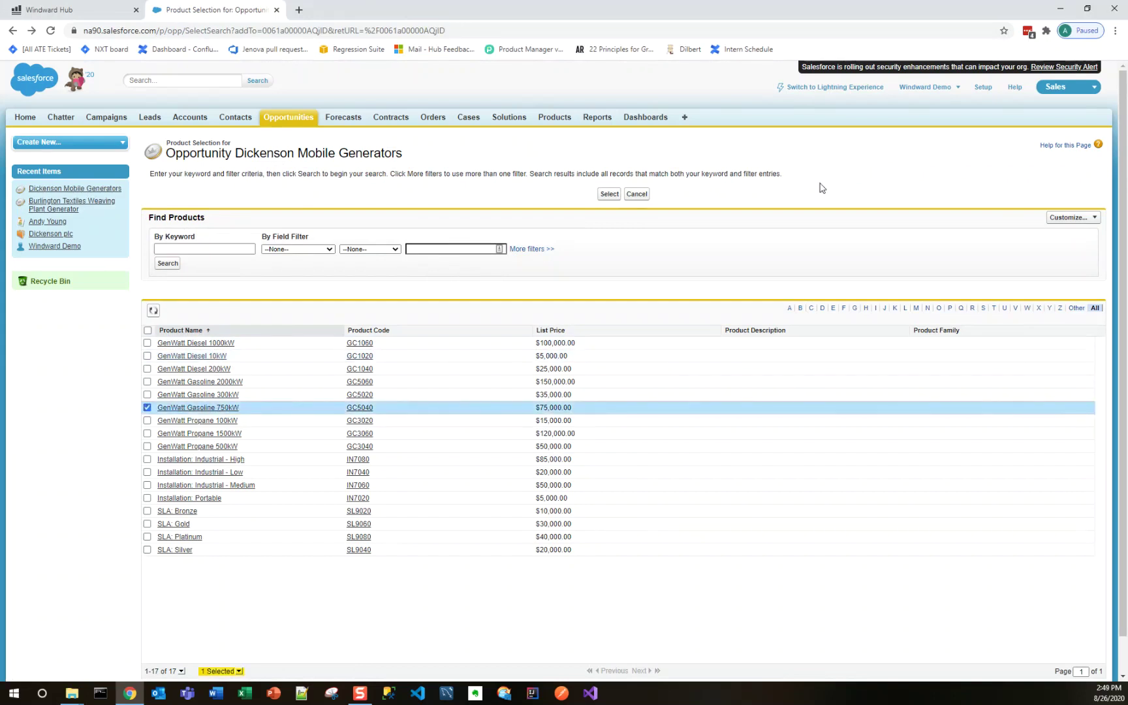
{"action": "left_click", "coordinate": [611, 196]}
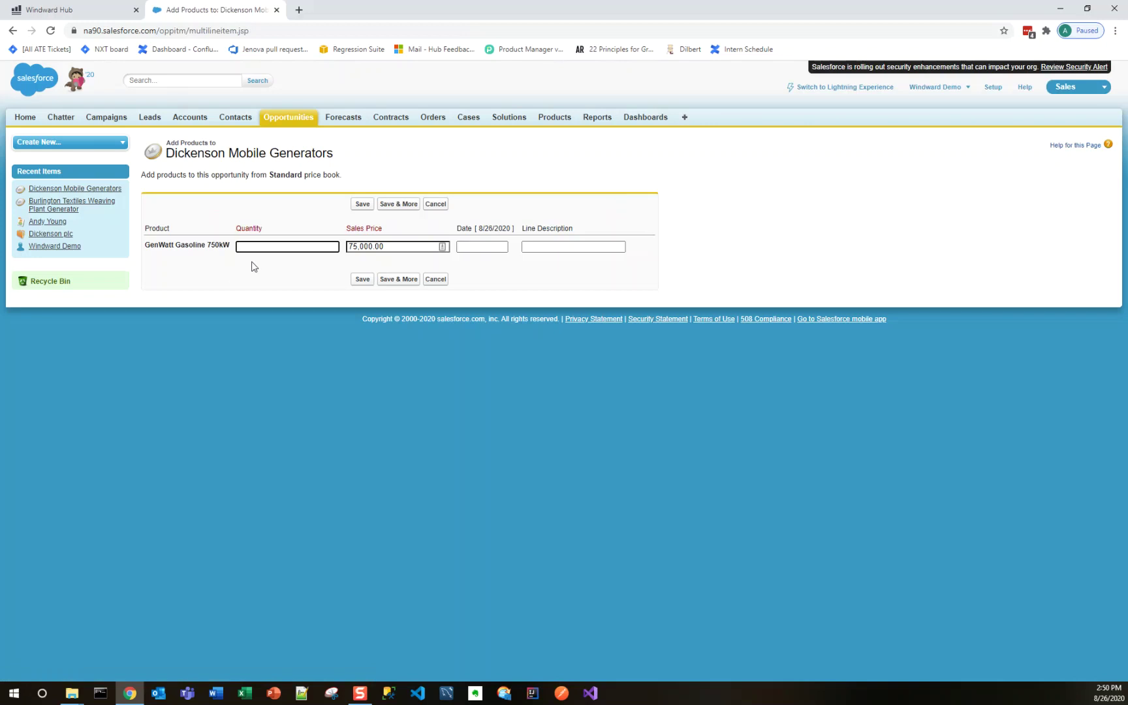
{"action": "left_click", "coordinate": [364, 281]}
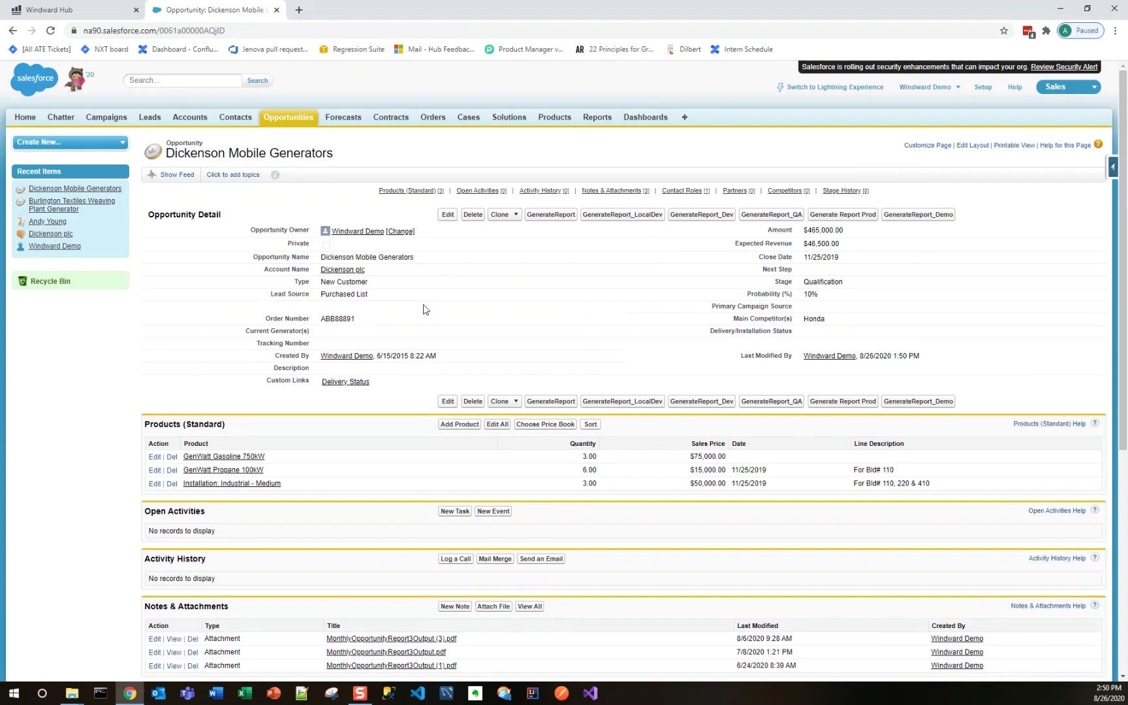
- Launch Generate Report Prod from the updated opportunity and run the YourInvoicePackage template again
{"action": "left_click", "coordinate": [841, 215]}
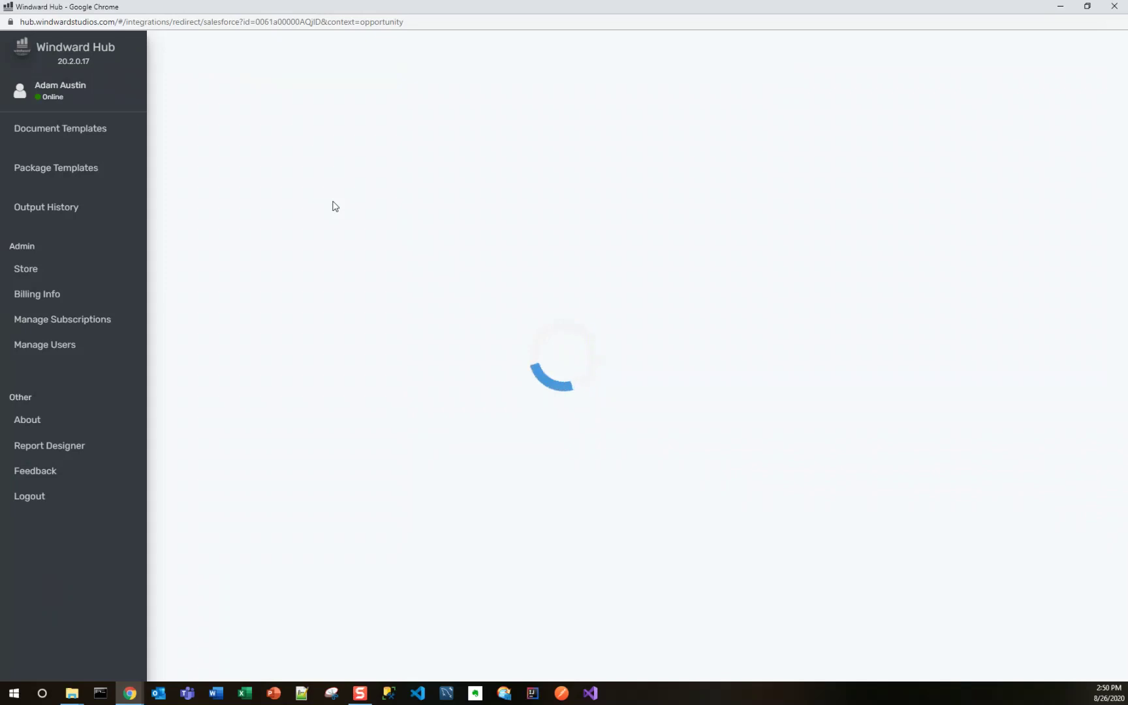
{"action": "left_click", "coordinate": [373, 181]}
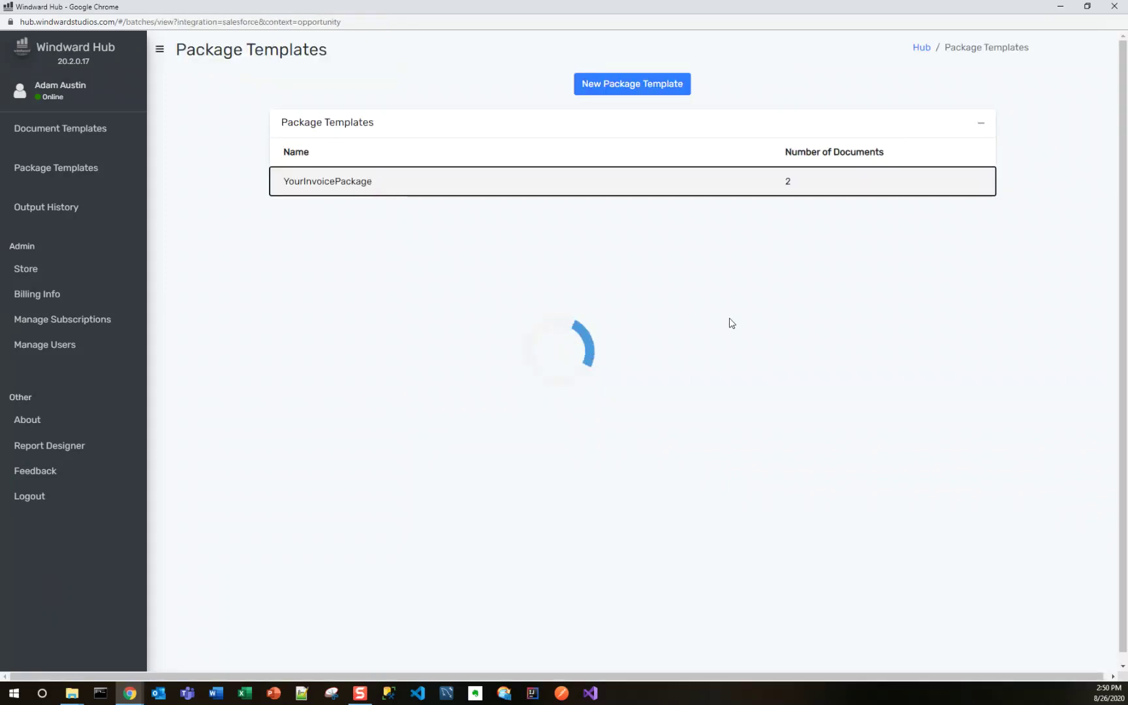
{"action": "left_click", "coordinate": [902, 481]}
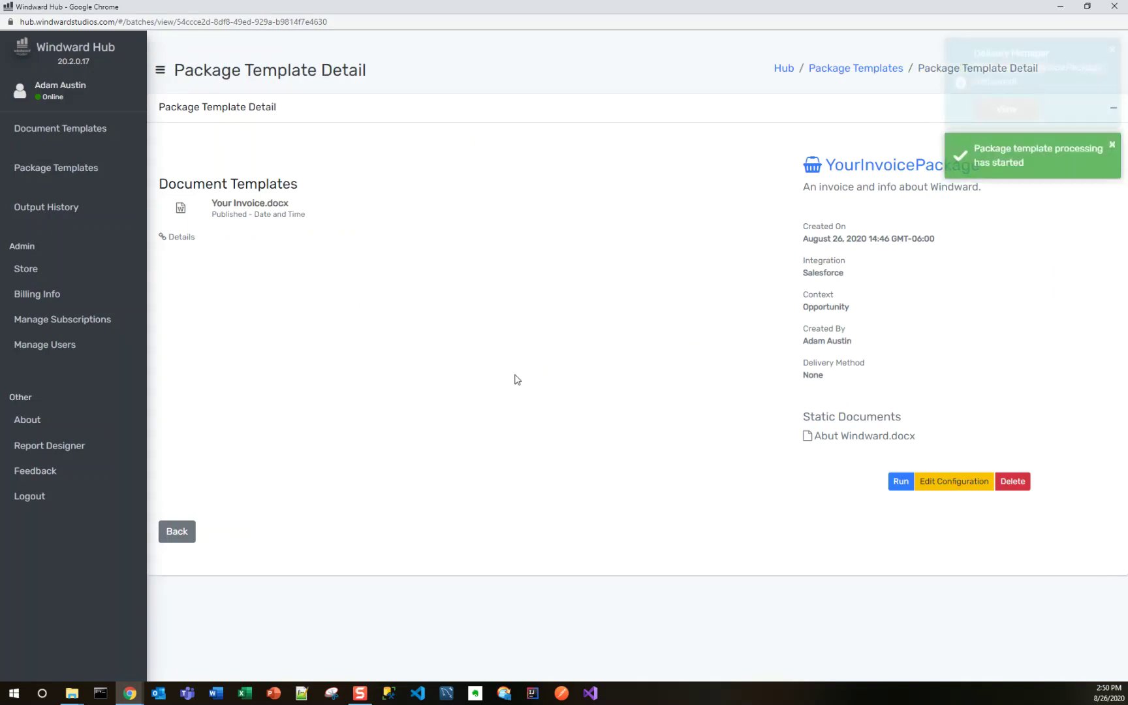
- View the newly delivered YourInvoicePackage, download only Your Invoice.docx, and open the downloaded file
{"action": "left_click", "coordinate": [1006, 109]}
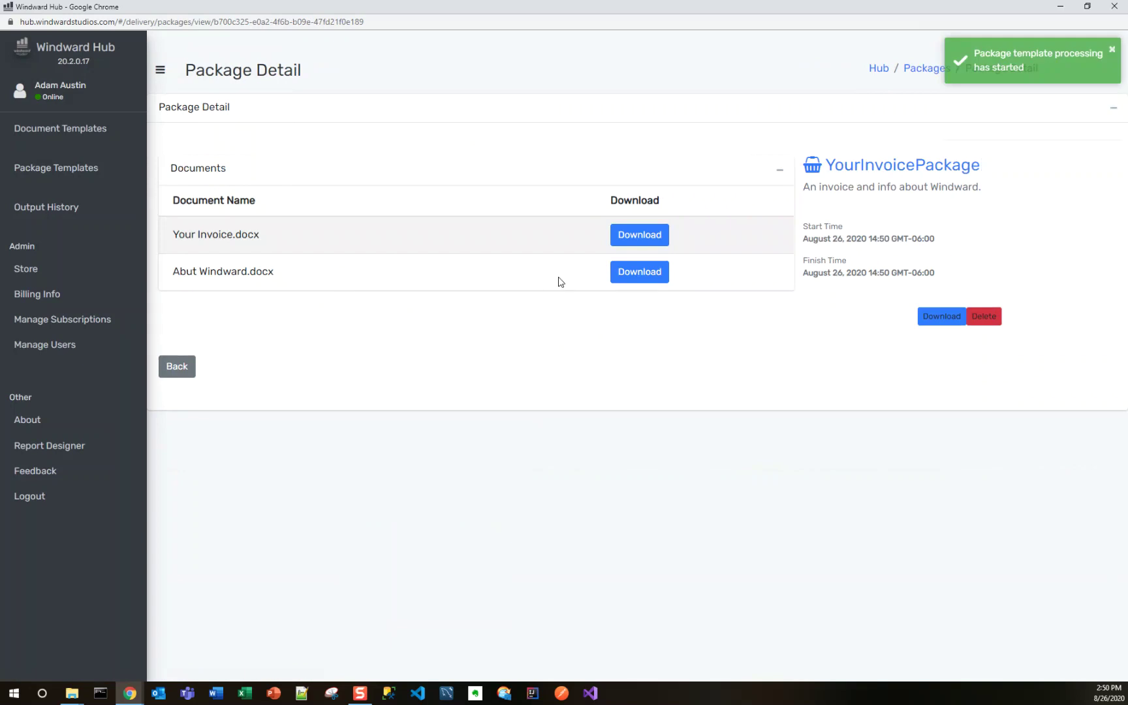
{"action": "left_click", "coordinate": [642, 240]}
{"action": "left_click", "coordinate": [83, 665]}
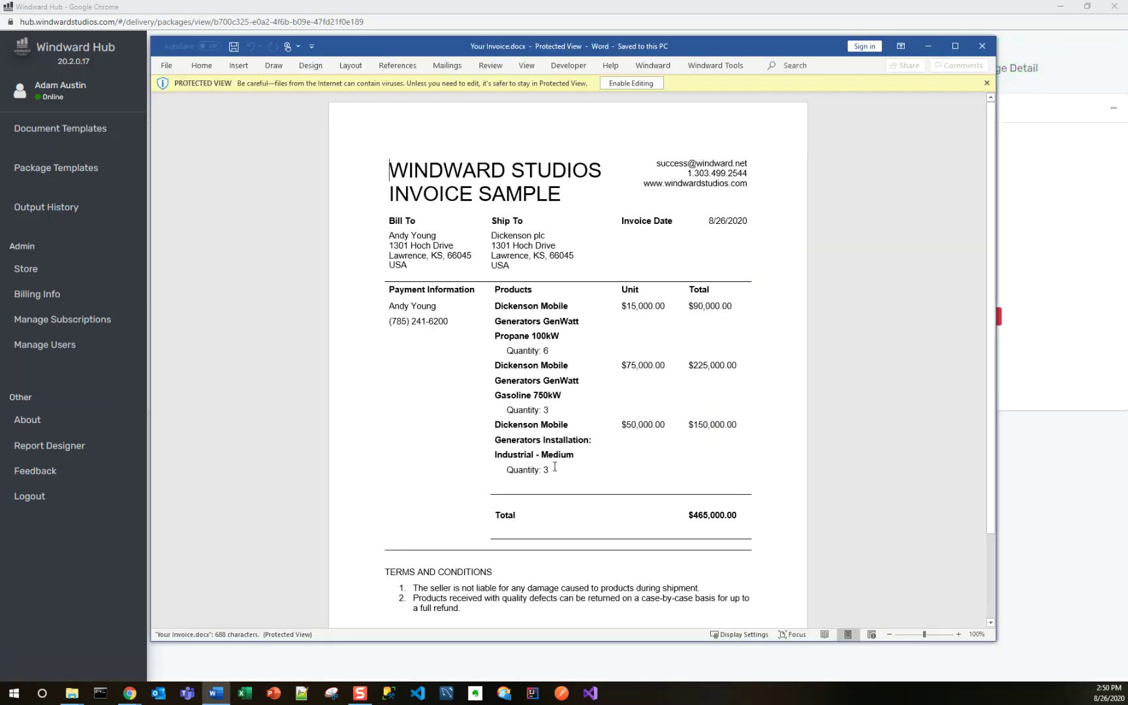
- Check the GenWatt Gasoline 750kW quantity and line total and the overall total in the regenerated invoice
{"action": "left_click", "coordinate": [549, 412]}
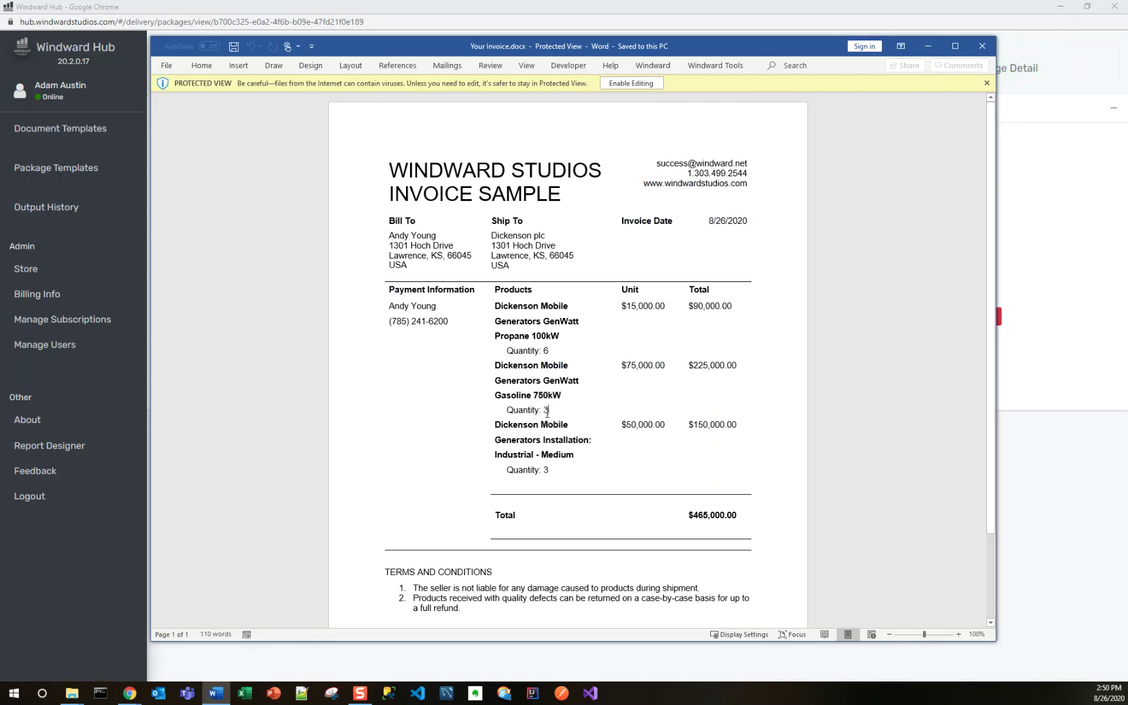
{"action": "triple_click", "coordinate": [702, 514]}
{"action": "left_click", "coordinate": [693, 368]}
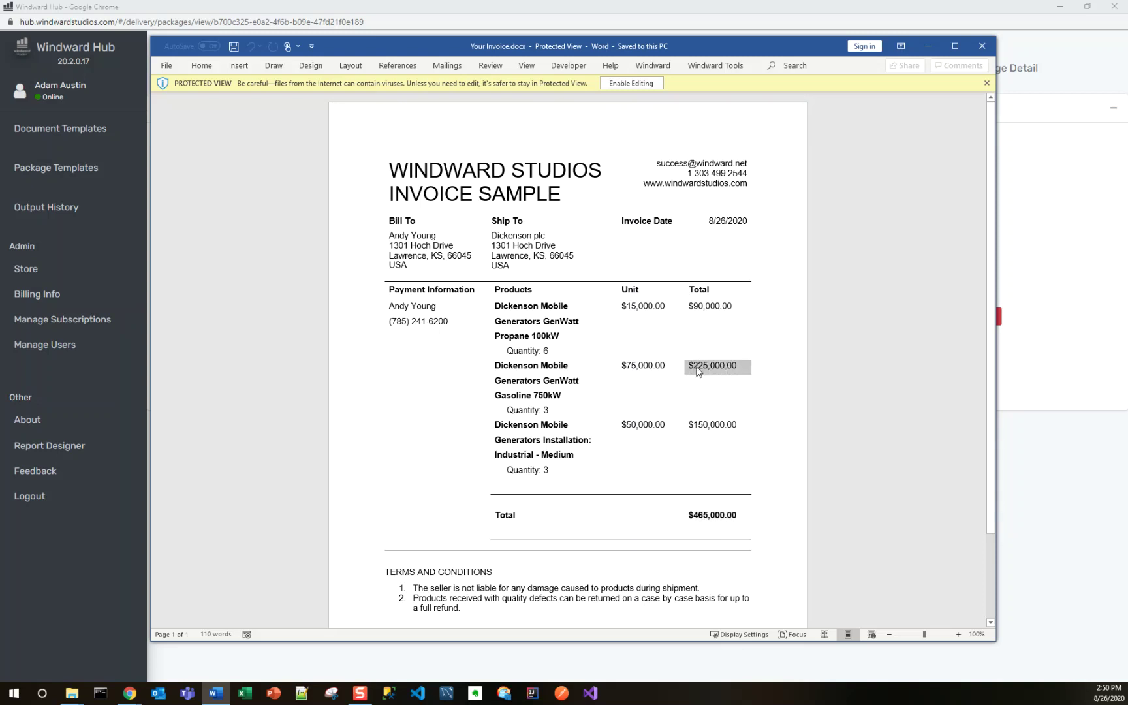